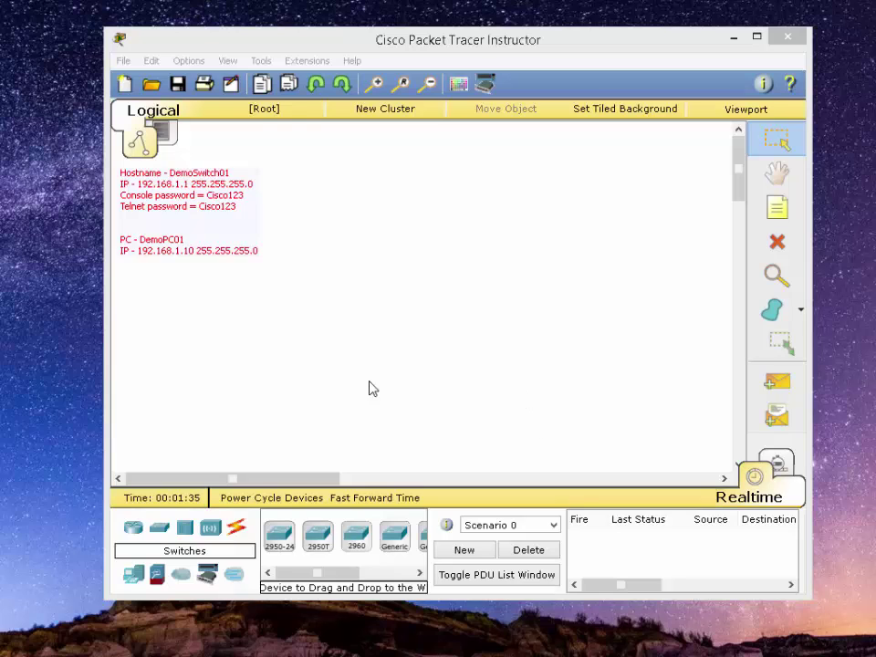
Place a 2960 switch on the workspace and a PC below-left of it
{"action": "left_click", "coordinate": [166, 537]}
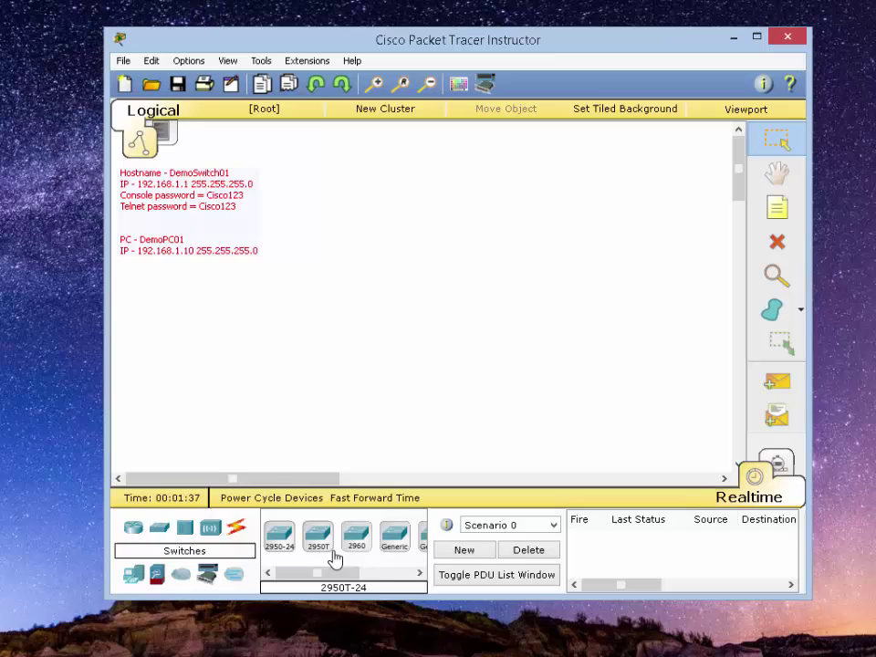
{"action": "left_click_drag", "start_coordinate": [358, 537], "coordinate": [459, 241]}
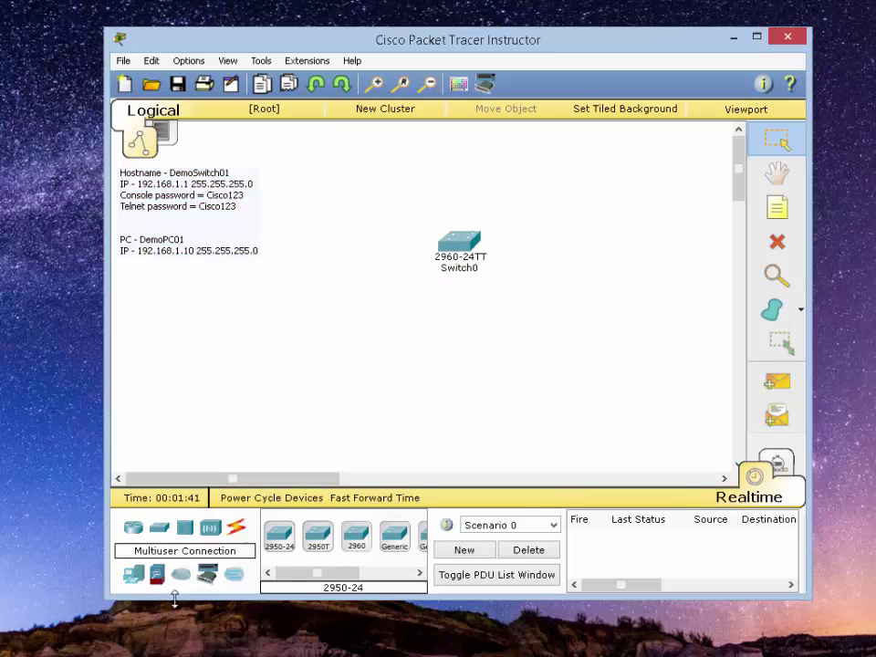
{"action": "left_click", "coordinate": [133, 573]}
{"action": "left_click_drag", "start_coordinate": [283, 541], "coordinate": [290, 382]}
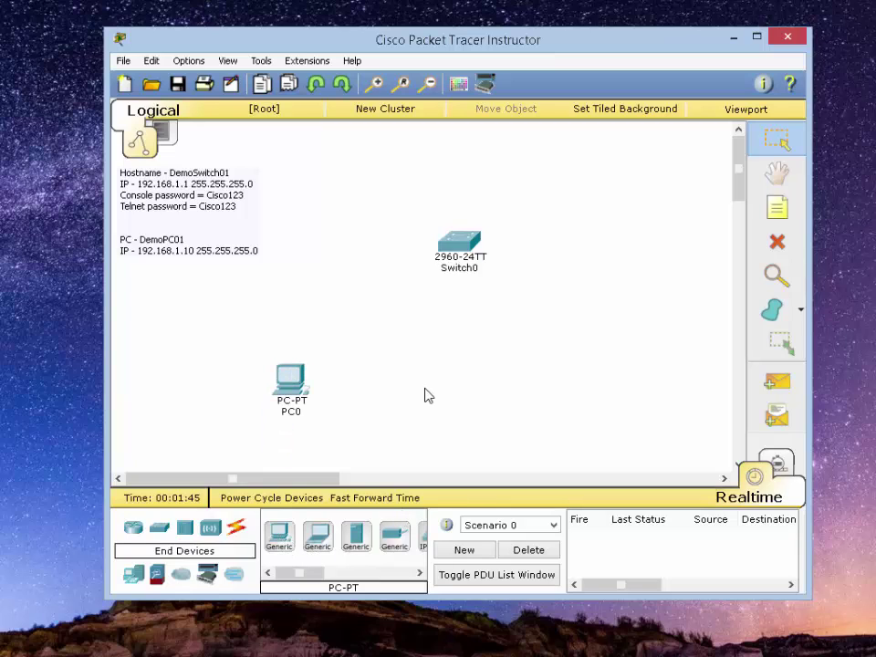
Cable Switch0 FastEthernet0/1 to PC0 FastEthernet0 with a copper straight-through cable
{"action": "left_click", "coordinate": [235, 526]}
{"action": "left_click", "coordinate": [355, 536]}
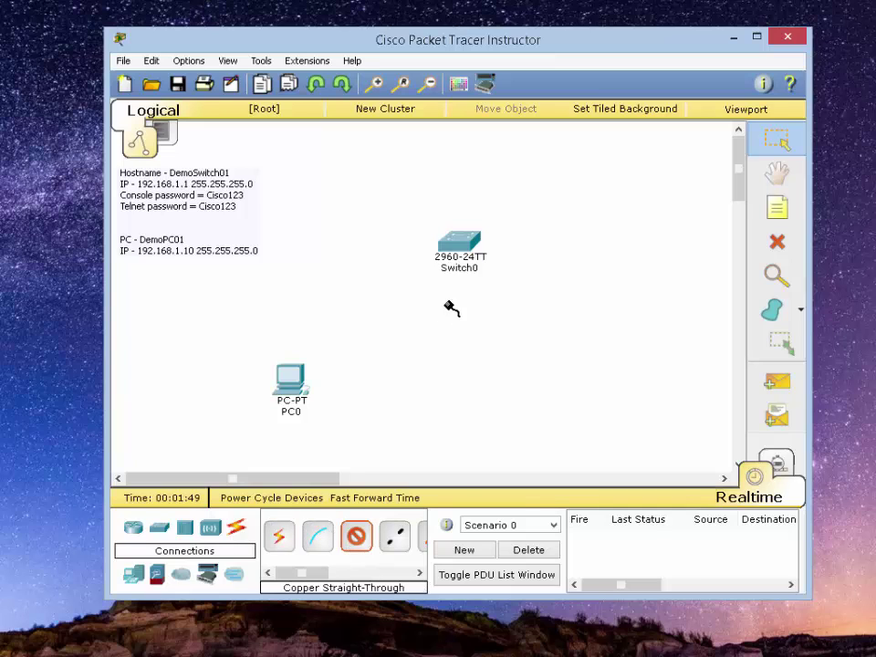
{"action": "left_click", "coordinate": [456, 245]}
{"action": "left_click", "coordinate": [497, 270]}
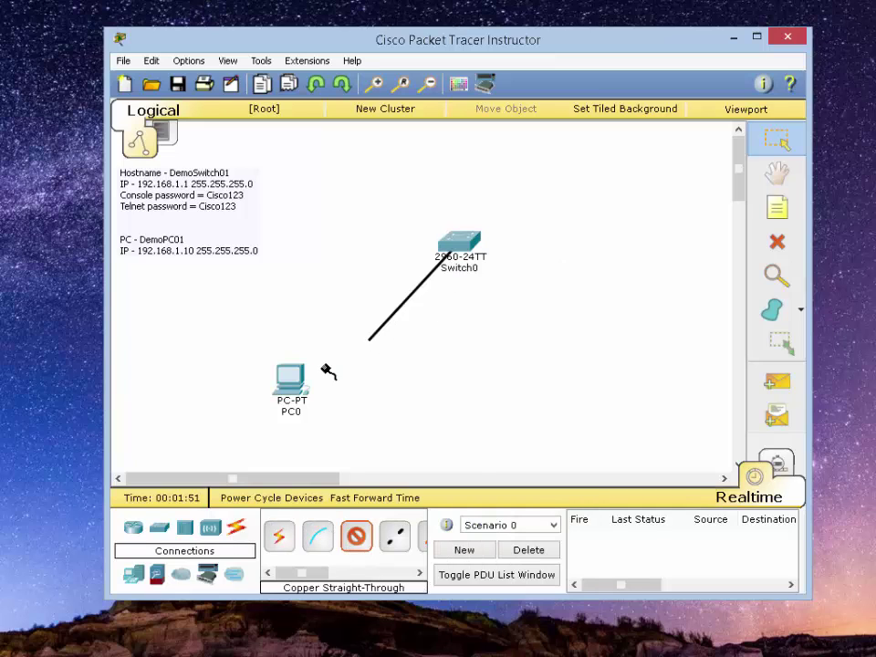
{"action": "left_click", "coordinate": [301, 381]}
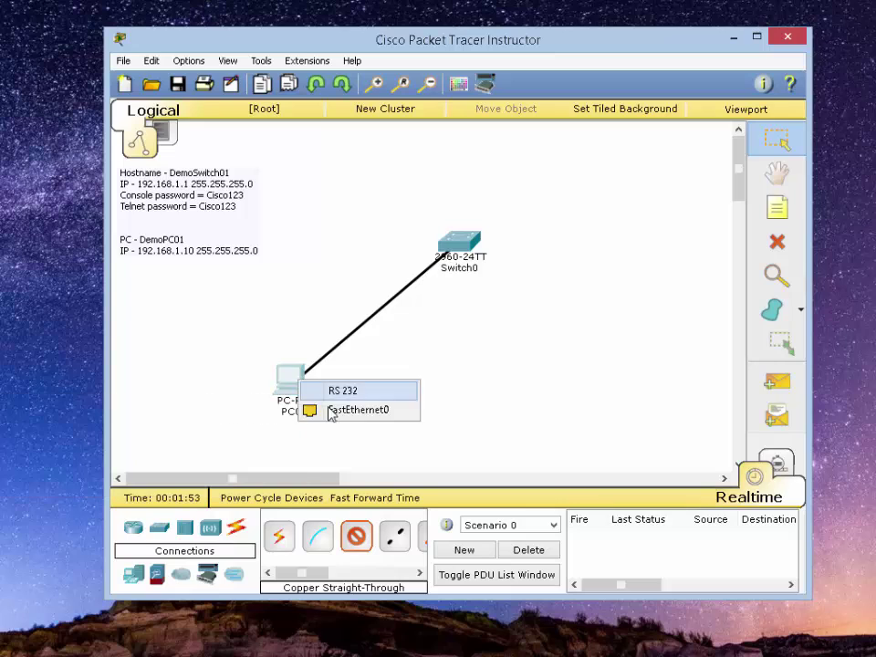
{"action": "left_click", "coordinate": [342, 410]}
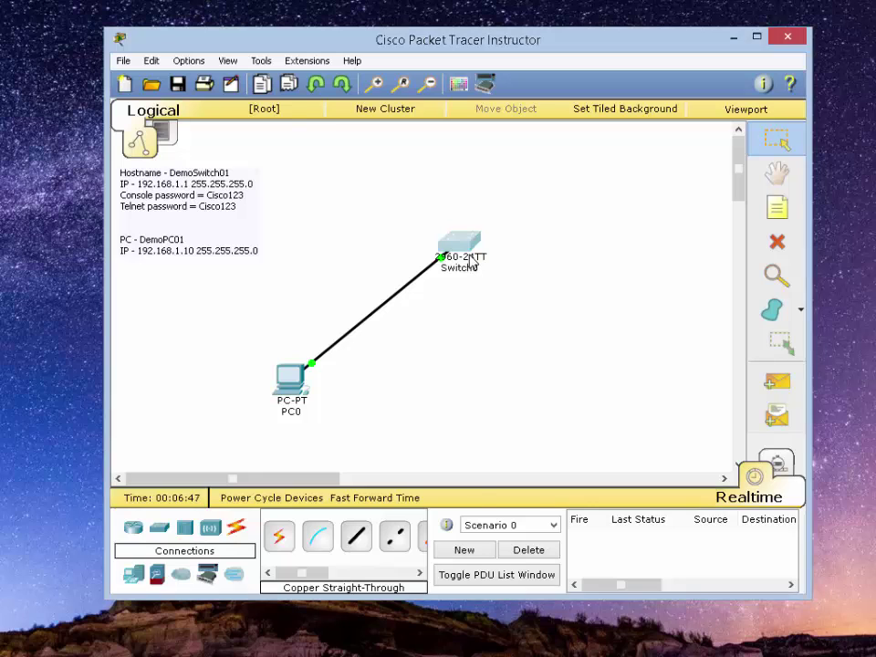
Open Switch0's CLI and enter global configuration mode with en and config t
{"action": "left_click", "coordinate": [470, 263]}
{"action": "left_click_drag", "start_coordinate": [372, 171], "coordinate": [571, 127]}
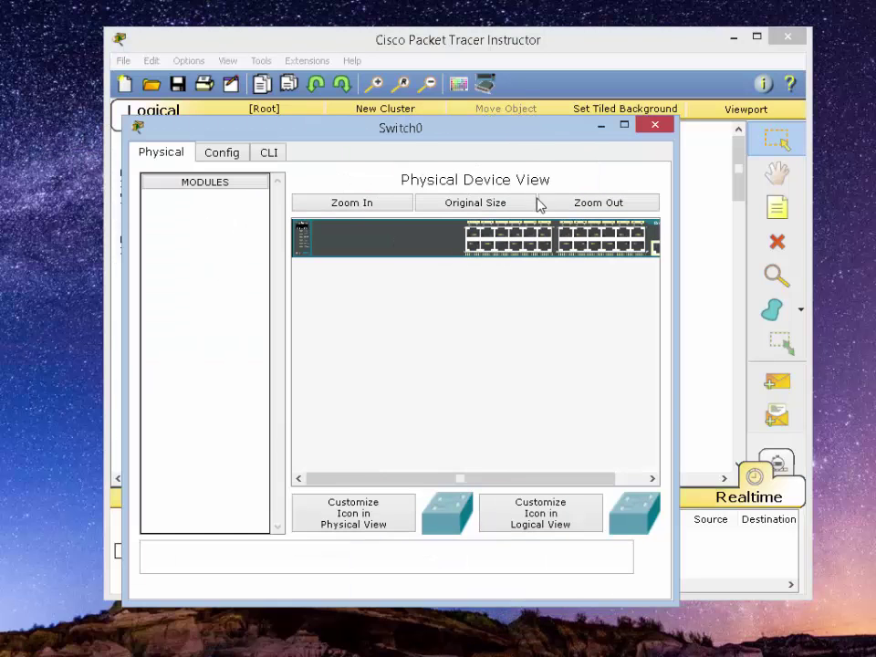
{"action": "left_click", "coordinate": [279, 155]}
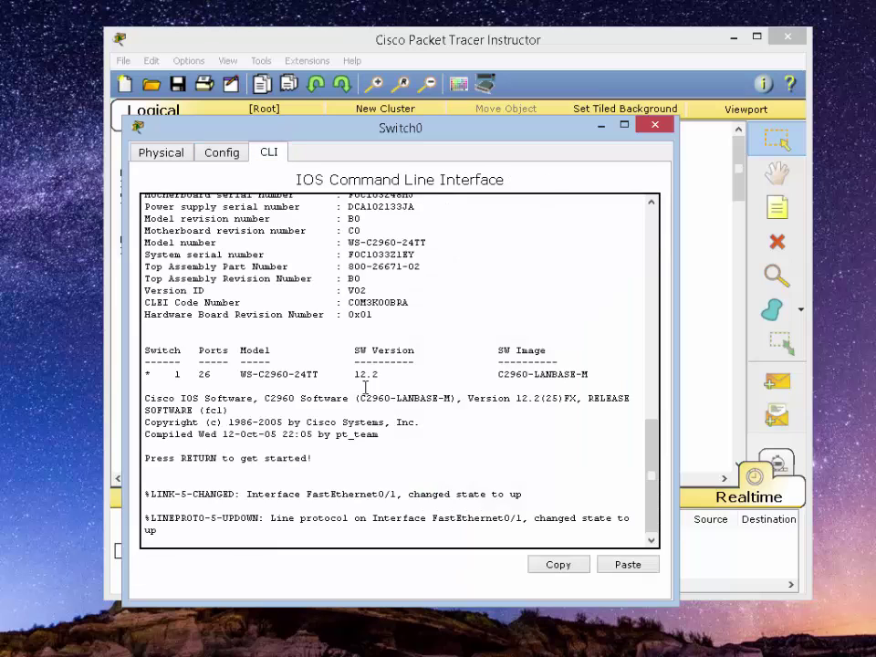
{"action": "key", "text": "Return"}
{"action": "key", "text": "Return"}
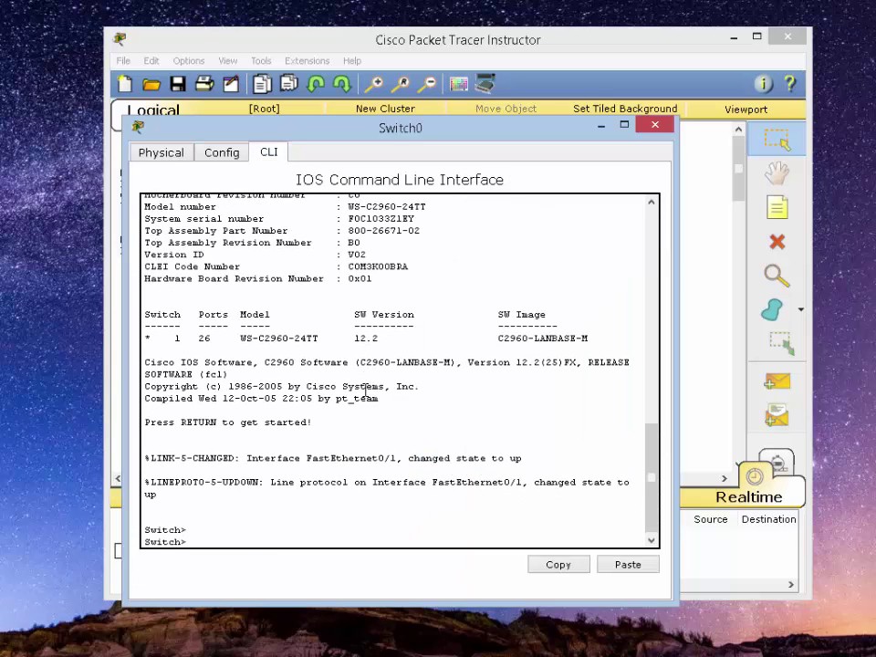
{"action": "type", "text": "en"}
{"action": "key", "text": "Return"}
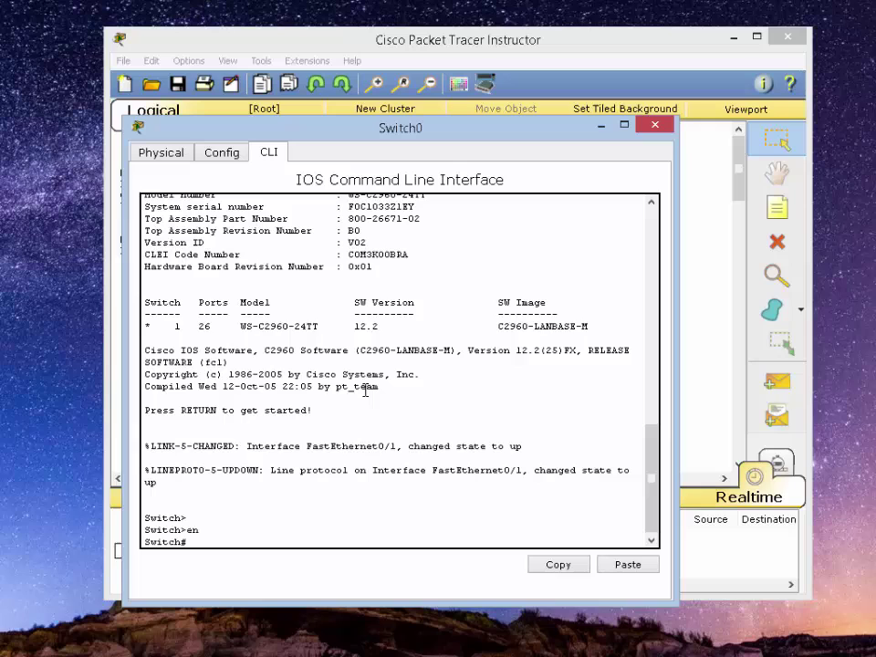
{"action": "type", "text": "config t"}
{"action": "key", "text": "Return"}
Set the switch hostname to DemoSwitch01
{"action": "type", "text": "host"}
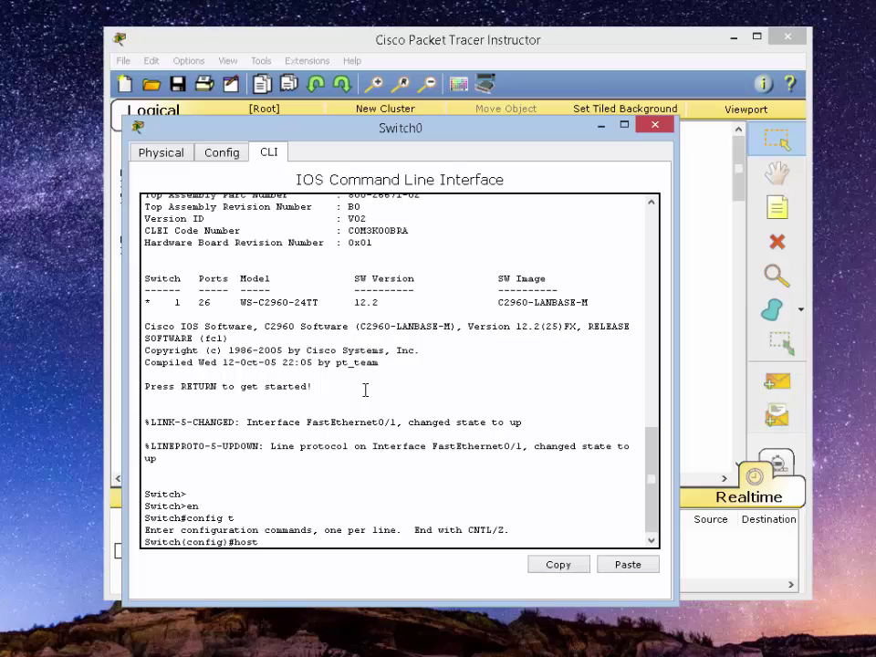
{"action": "key", "text": "Tab"}
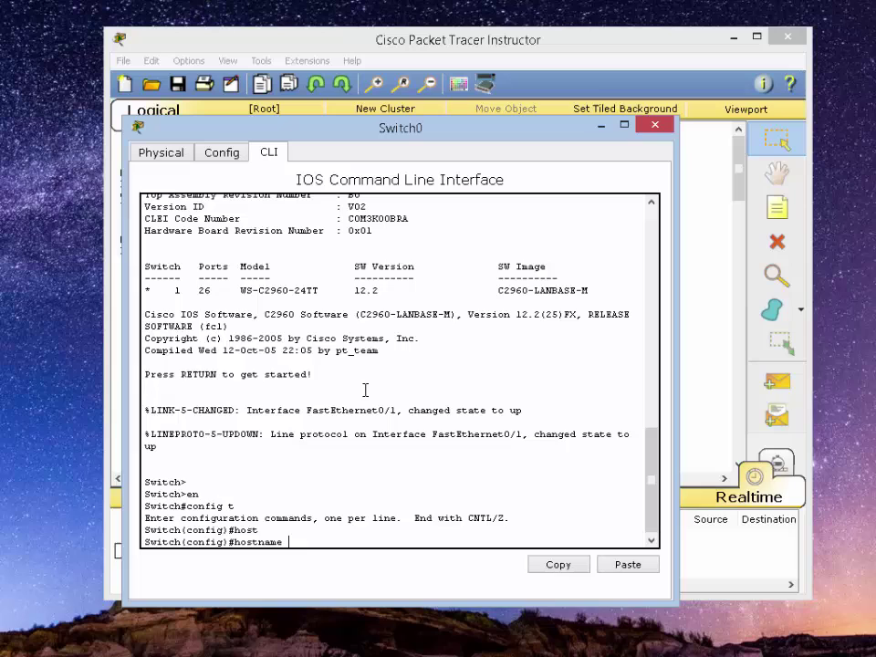
{"action": "type", "text": "DemoSwitch01"}
{"action": "key", "text": "Return"}
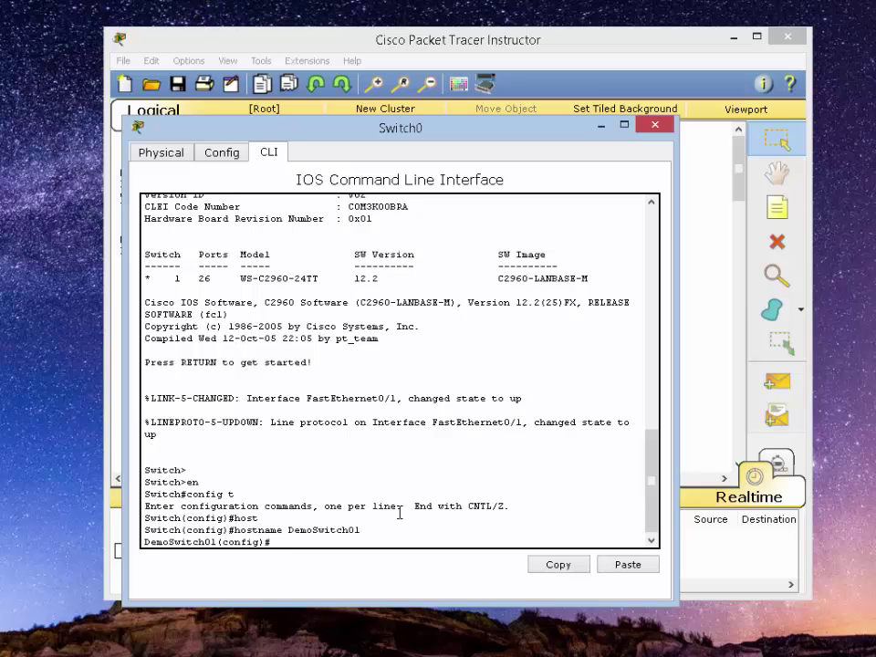
Under line con 0, set the console password and require login
{"action": "type", "text": "line con"}
{"action": "type", "text": " 0"}
{"action": "key", "text": "Return"}
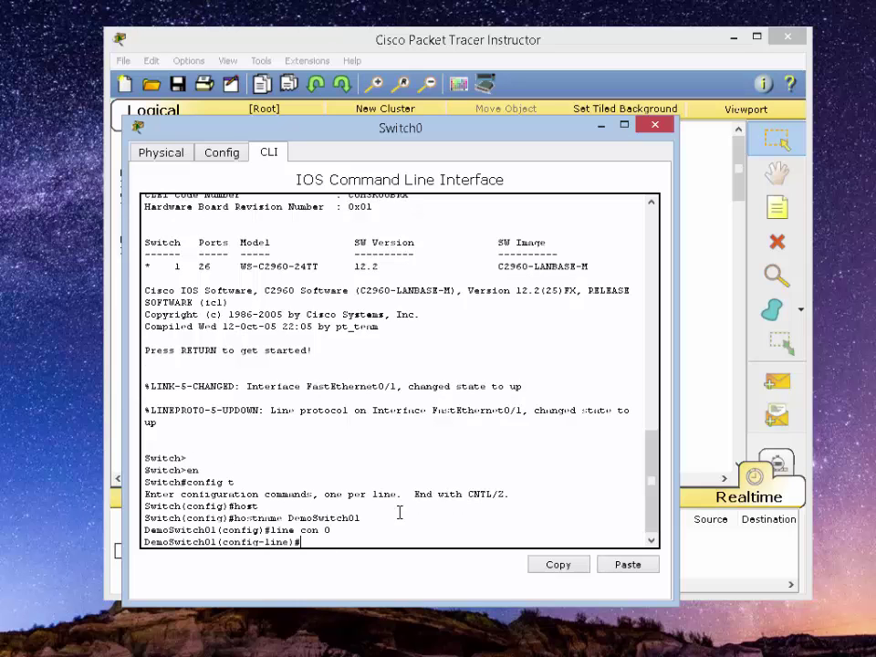
{"action": "type", "text": "pass"}
{"action": "key", "text": "Tab"}
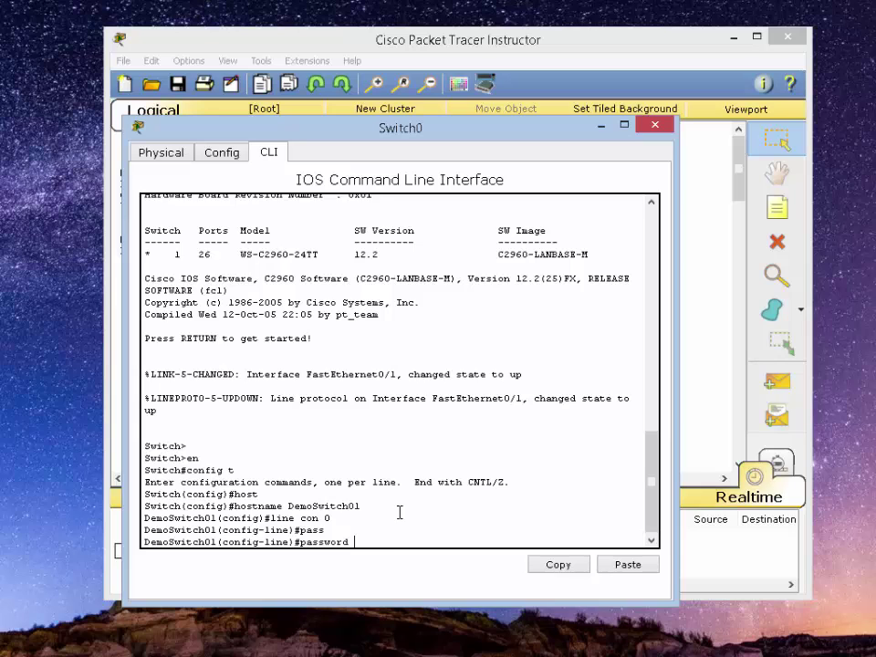
{"action": "type", "text": "Cisco123"}
{"action": "key", "text": "Return"}
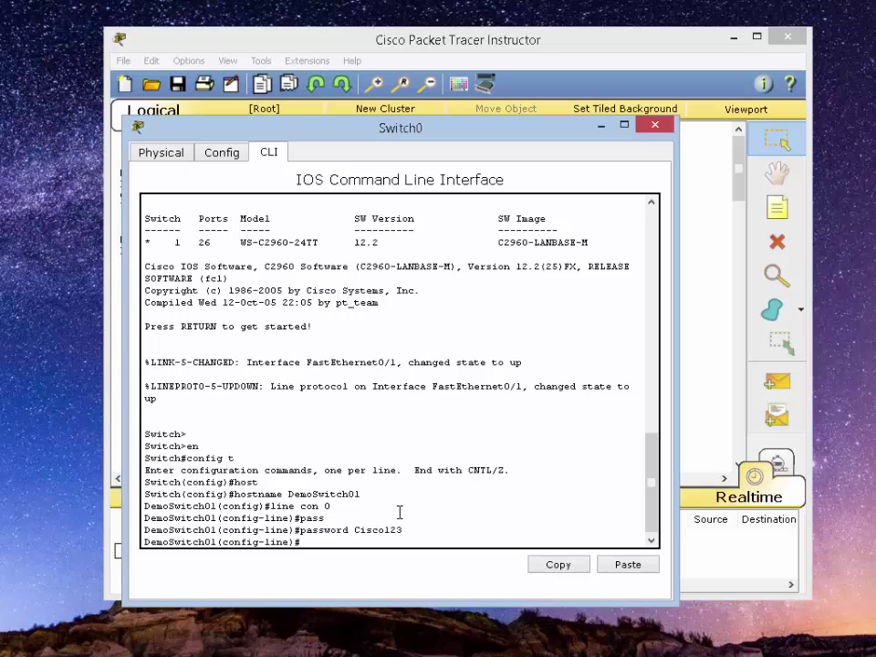
{"action": "type", "text": "login"}
{"action": "key", "text": "Return"}
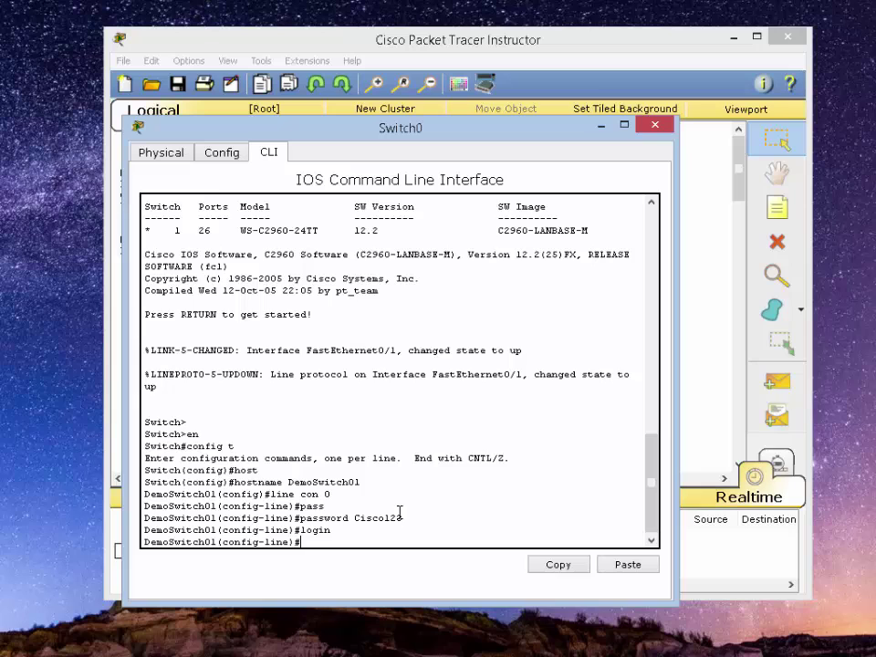
Set exec-timeout 5 0 and logging synchronous on the console line
{"action": "type", "text": "exc"}
{"action": "type", "text": "c"}
{"action": "key", "text": "Tab"}
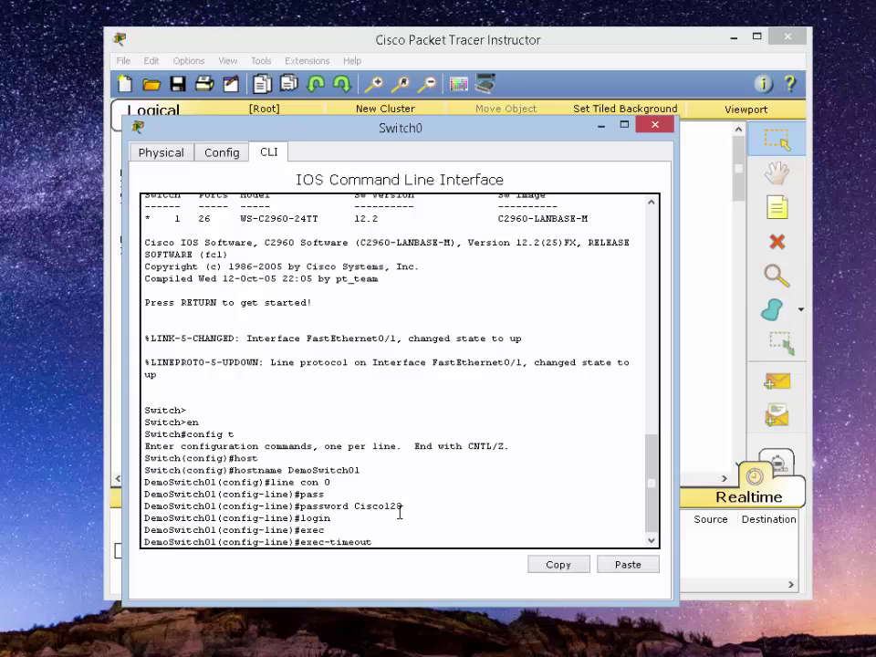
{"action": "type", "text": "5 0"}
{"action": "key", "text": "Return"}
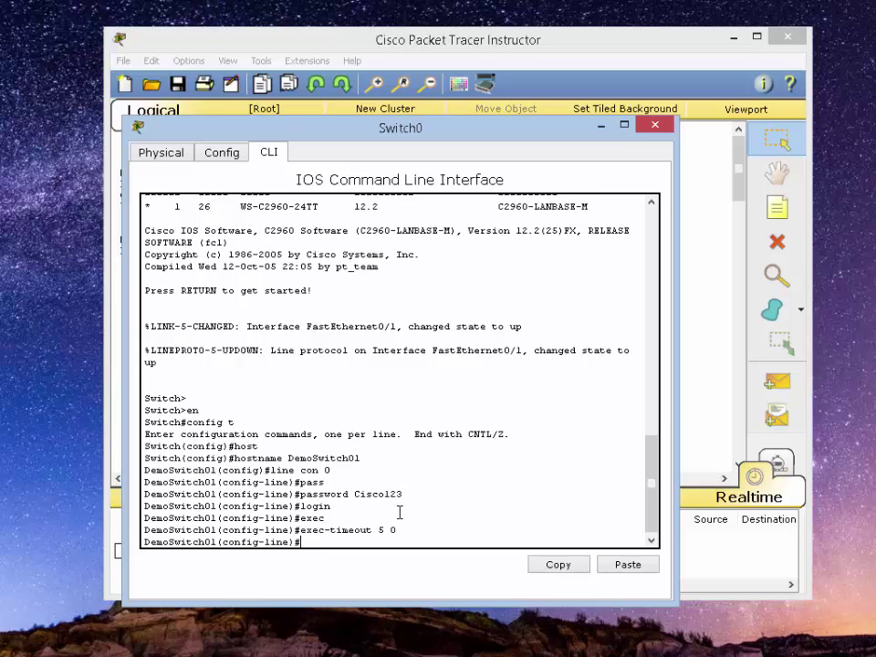
{"action": "type", "text": "logg"}
{"action": "key", "text": "Tab"}
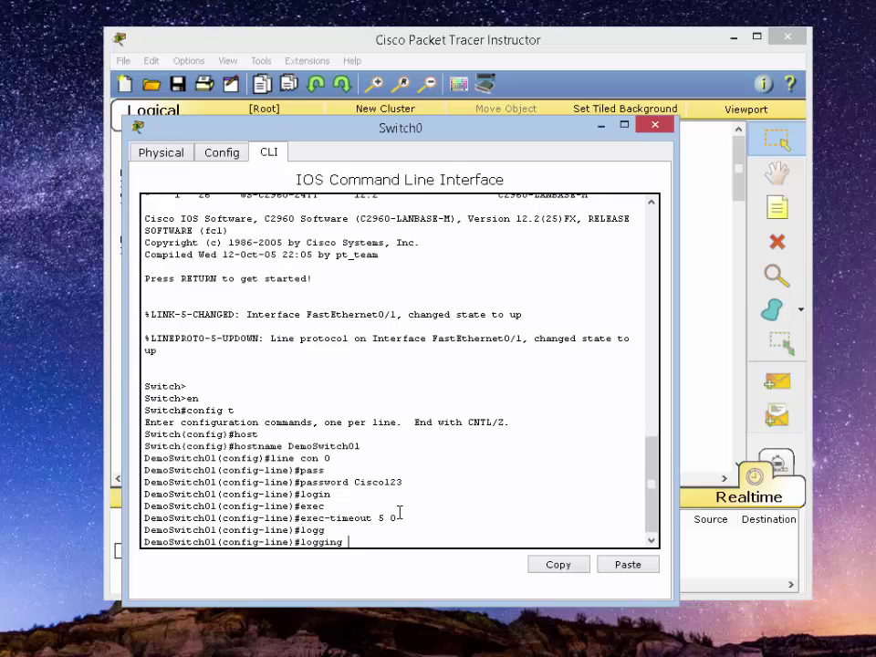
{"action": "type", "text": "sync"}
{"action": "key", "text": "Tab"}
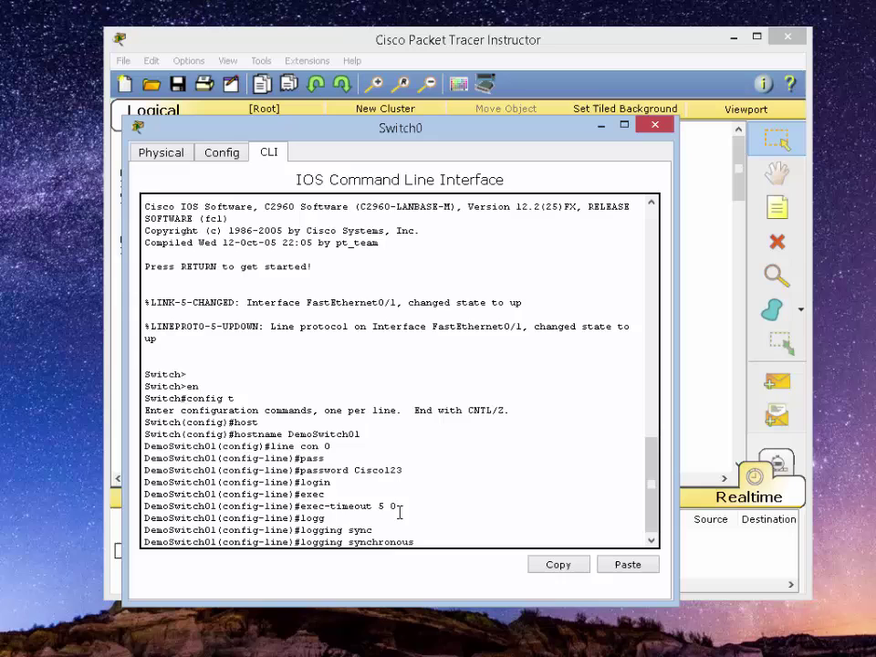
{"action": "key", "text": "Return"}
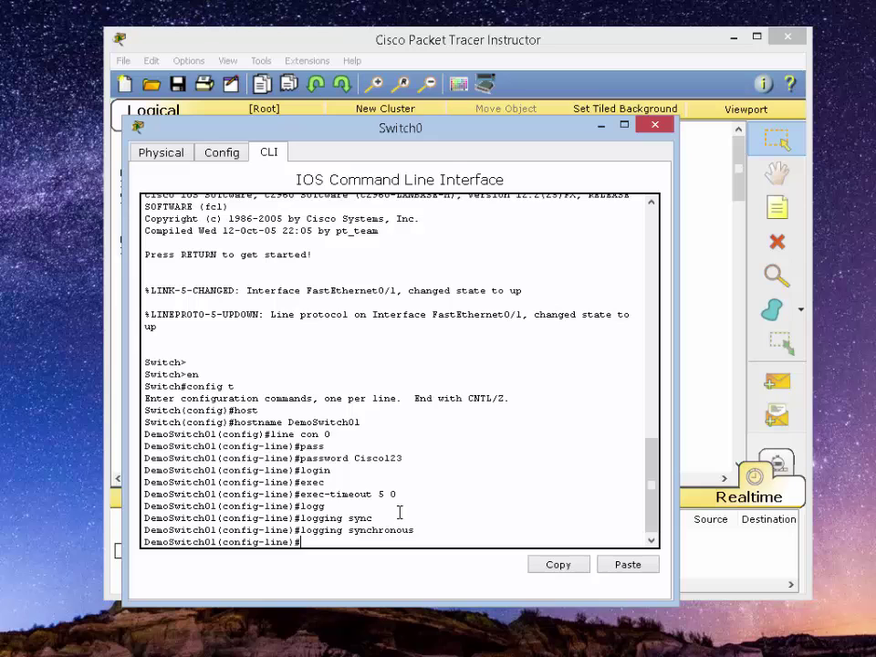
Leave the console line, then give line vty 0 15 a password and require login
{"action": "type", "text": "exit"}
{"action": "key", "text": "Return"}
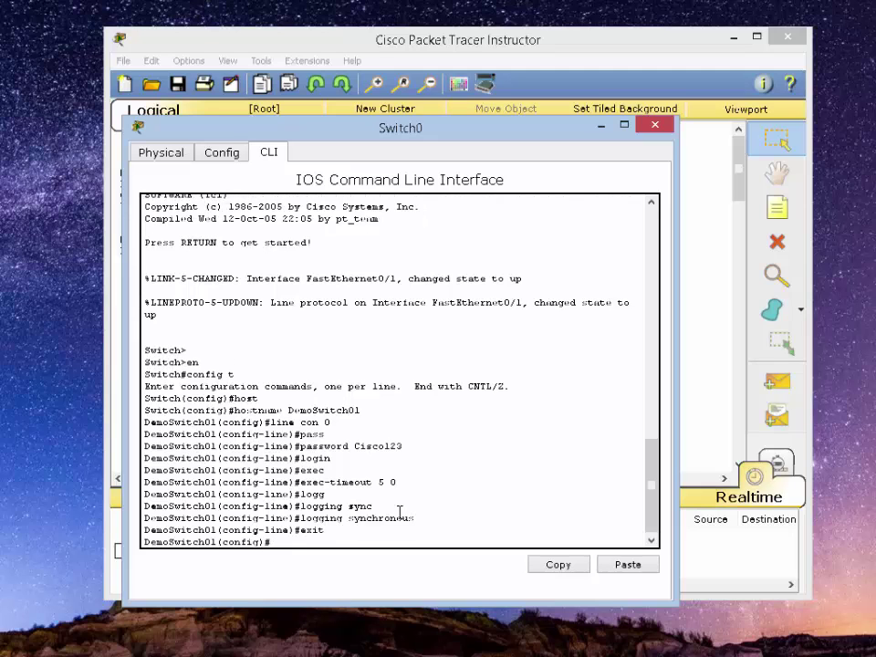
{"action": "type", "text": "line vty"}
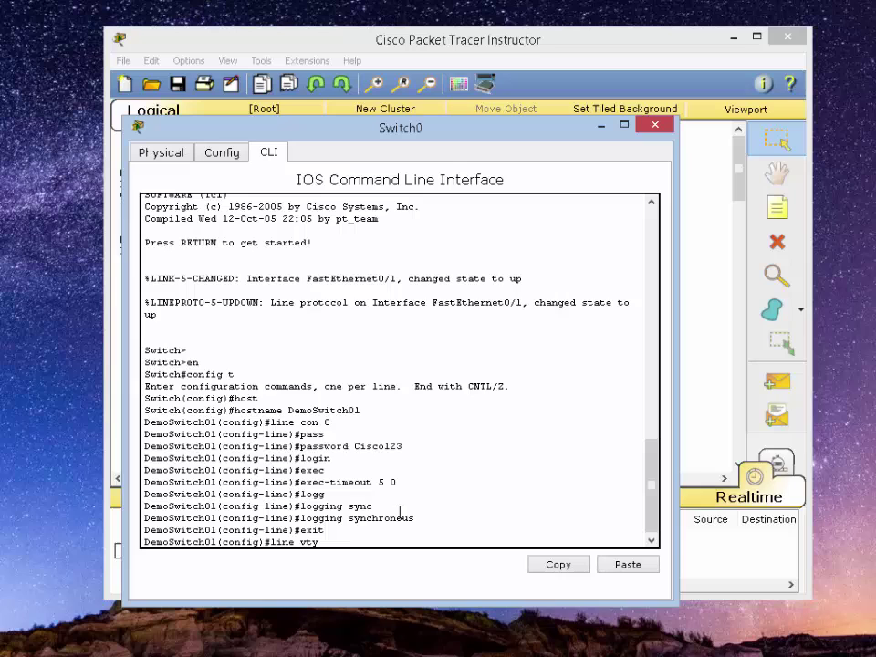
{"action": "type", "text": " 0 15"}
{"action": "key", "text": "Return"}
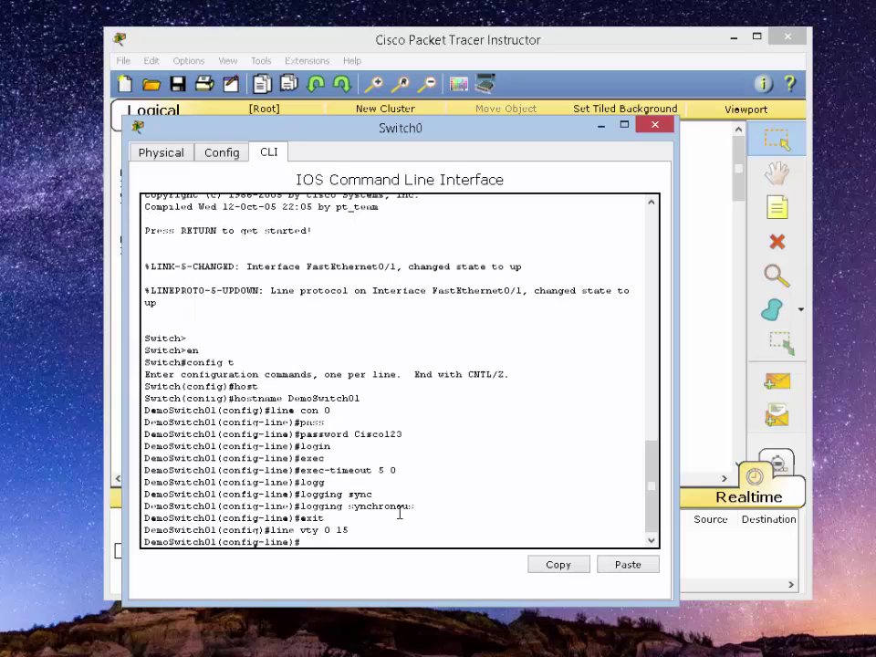
{"action": "type", "text": "pass"}
{"action": "key", "text": "Tab"}
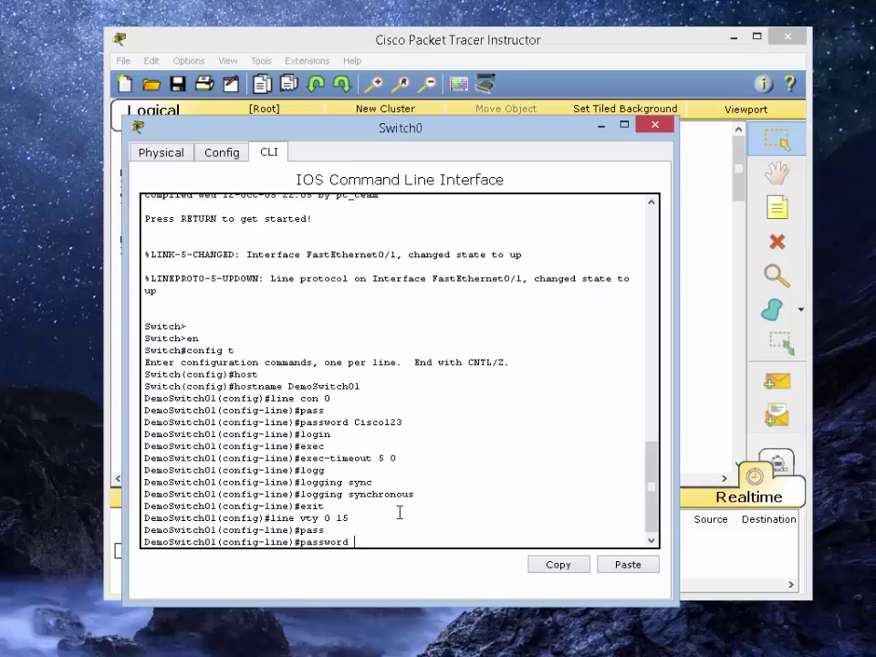
{"action": "type", "text": "Cisco123"}
{"action": "key", "text": "Return"}
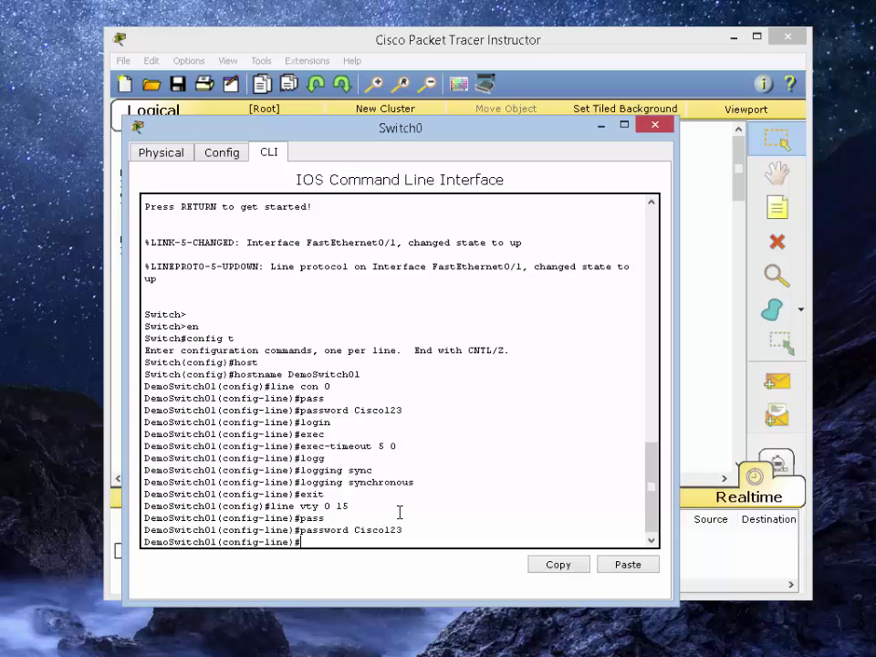
{"action": "type", "text": "login"}
{"action": "key", "text": "Return"}
Set exec-timeout 5 0 and logging synchronous on the vty lines, then exit
{"action": "type", "text": "exec"}
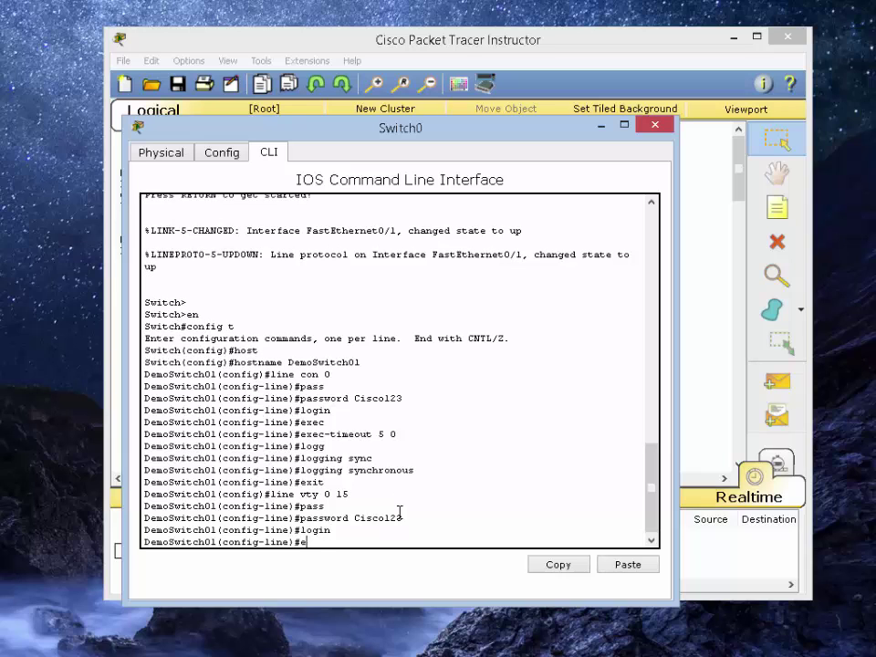
{"action": "key", "text": "Return"}
{"action": "type", "text": "exec-timeout "}
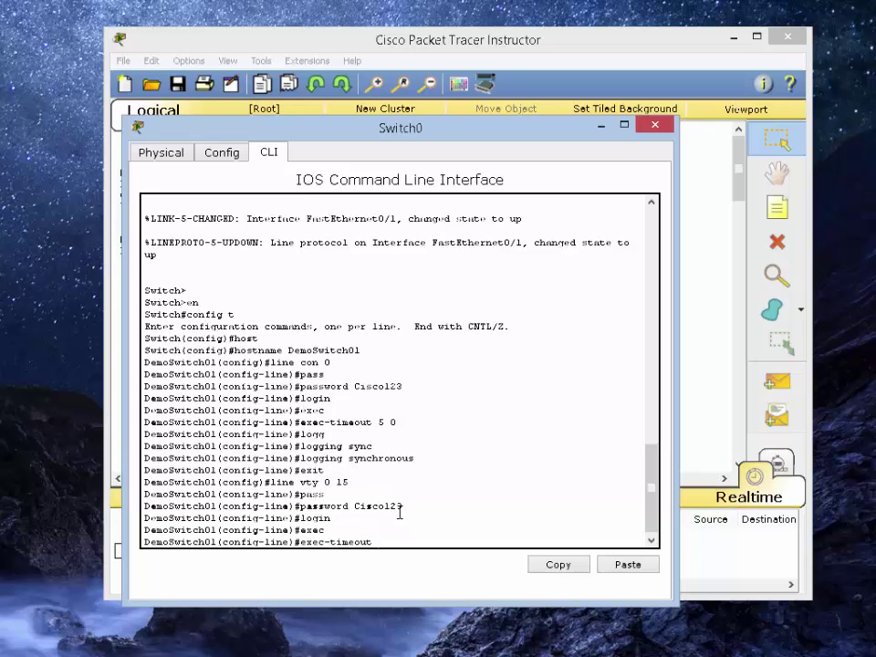
{"action": "type", "text": "5 0"}
{"action": "key", "text": "Return"}
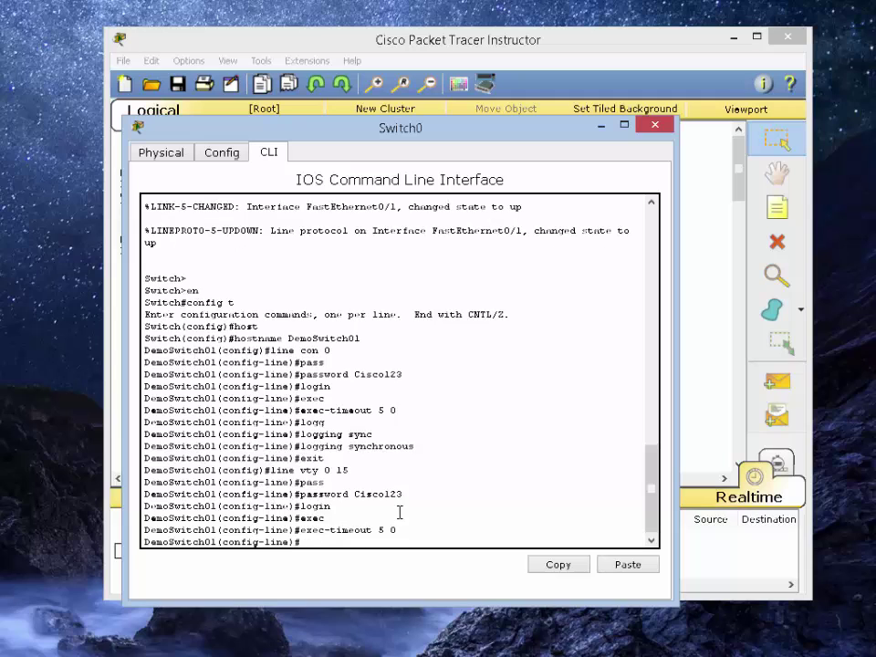
{"action": "type", "text": "logg"}
{"action": "key", "text": "Tab"}
{"action": "type", "text": "sync"}
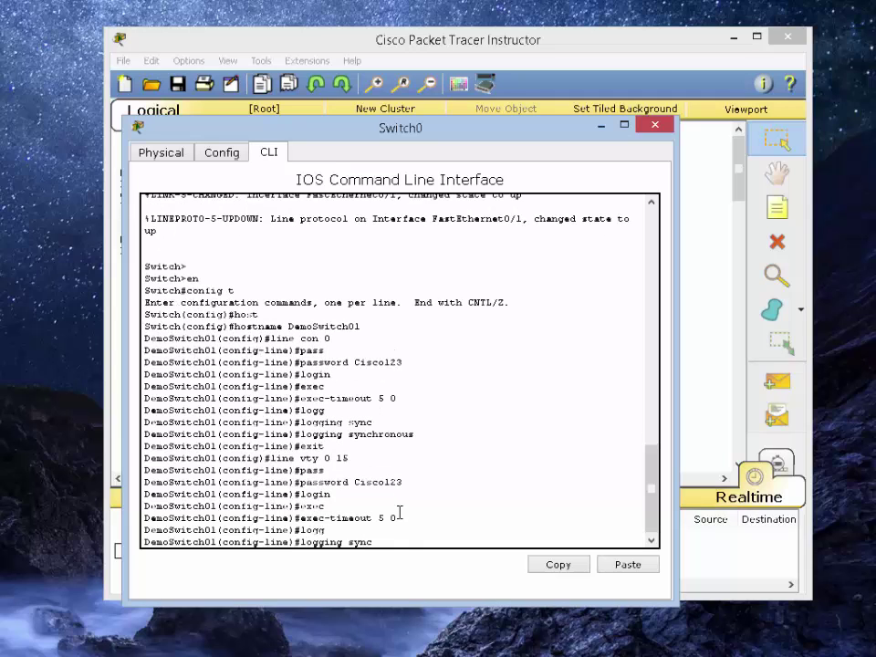
{"action": "key", "text": "Tab"}
{"action": "key", "text": "Return"}
{"action": "type", "text": "exit"}
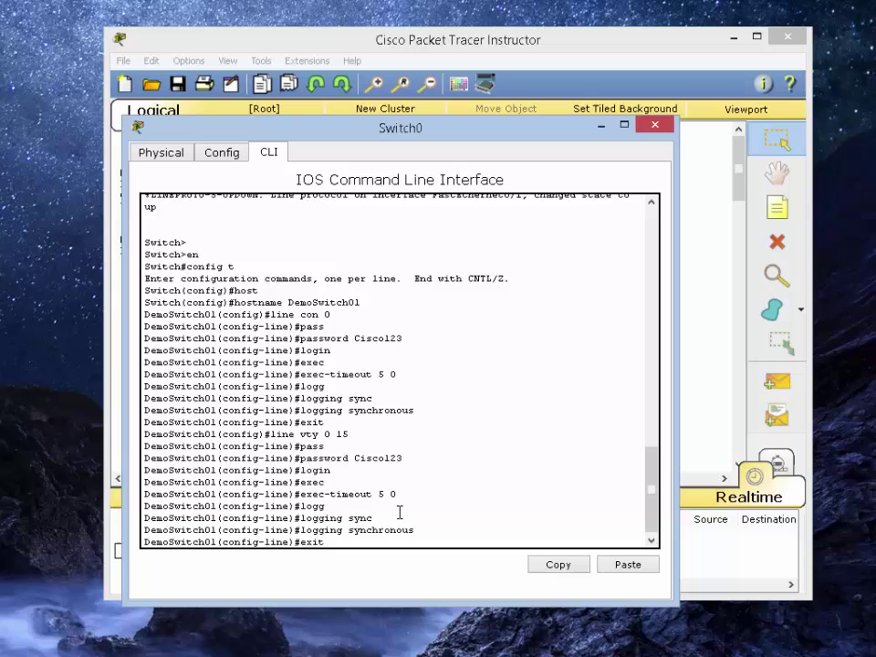
{"action": "key", "text": "Return"}
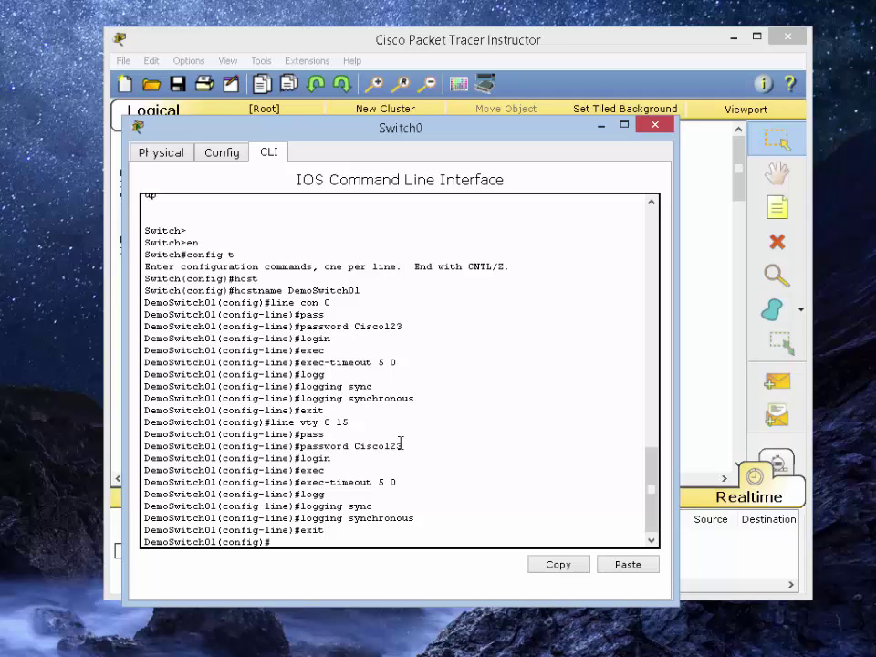
Assign 192.168.1.1 255.255.255.0 to interface VLAN 1, bring it up with no shut, and exit
{"action": "type", "text": "int vl"}
{"action": "key", "text": "Tab"}
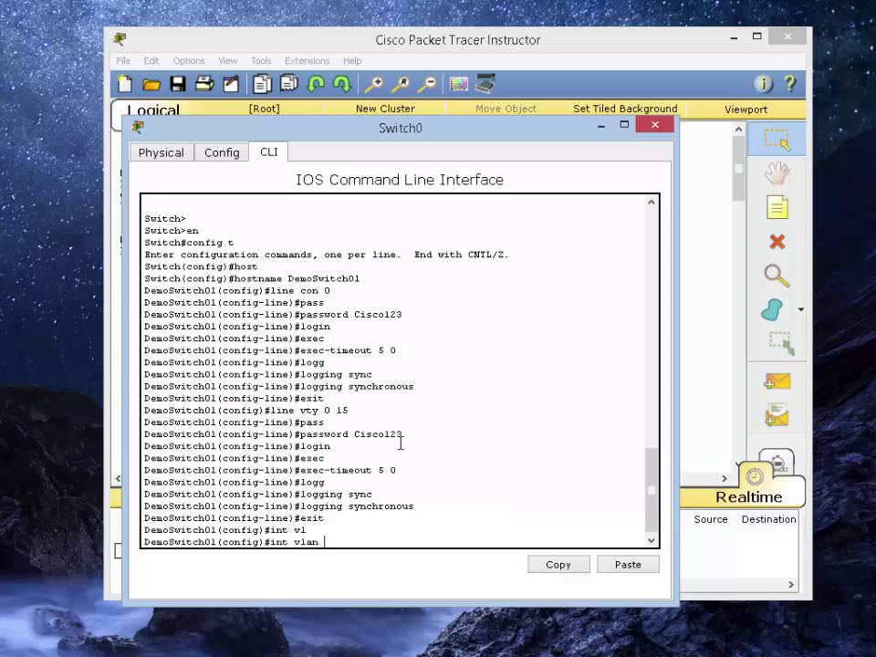
{"action": "type", "text": "1"}
{"action": "key", "text": "Return"}
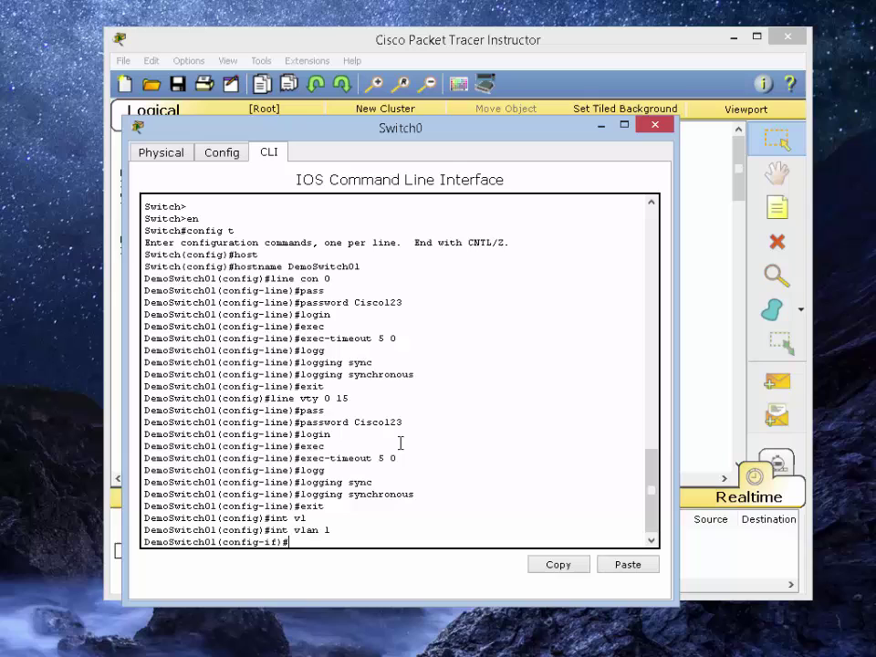
{"action": "type", "text": "ip add"}
{"action": "key", "text": "Tab"}
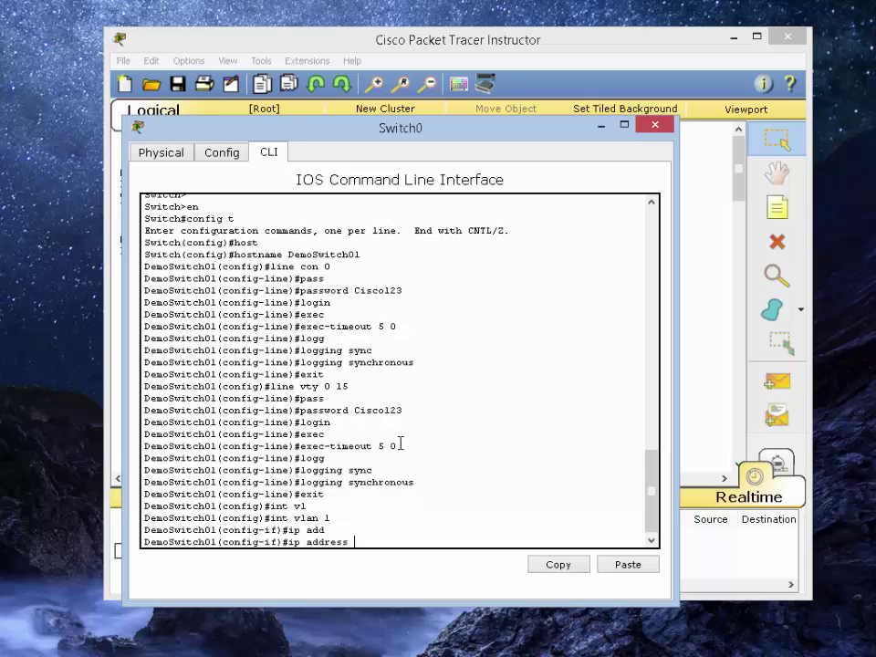
{"action": "type", "text": "192.168.1.1 255.255.255.0"}
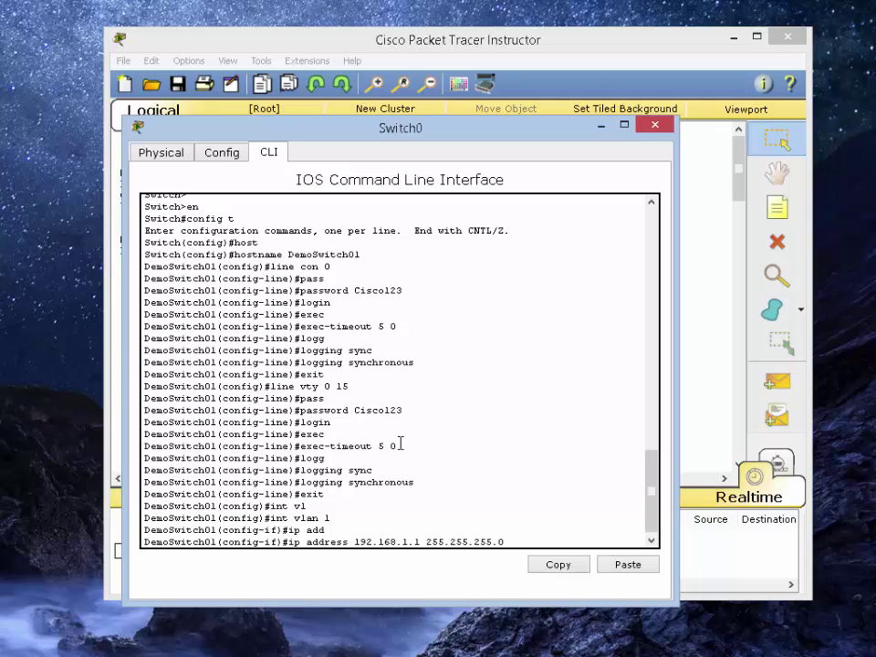
{"action": "key", "text": "Return"}
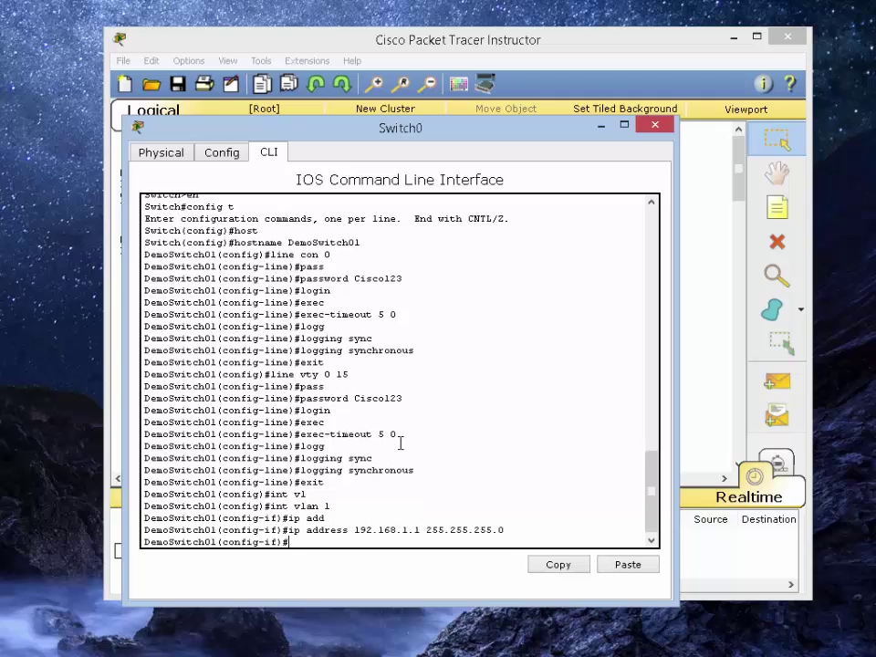
{"action": "type", "text": "no shut"}
{"action": "key", "text": "Return"}
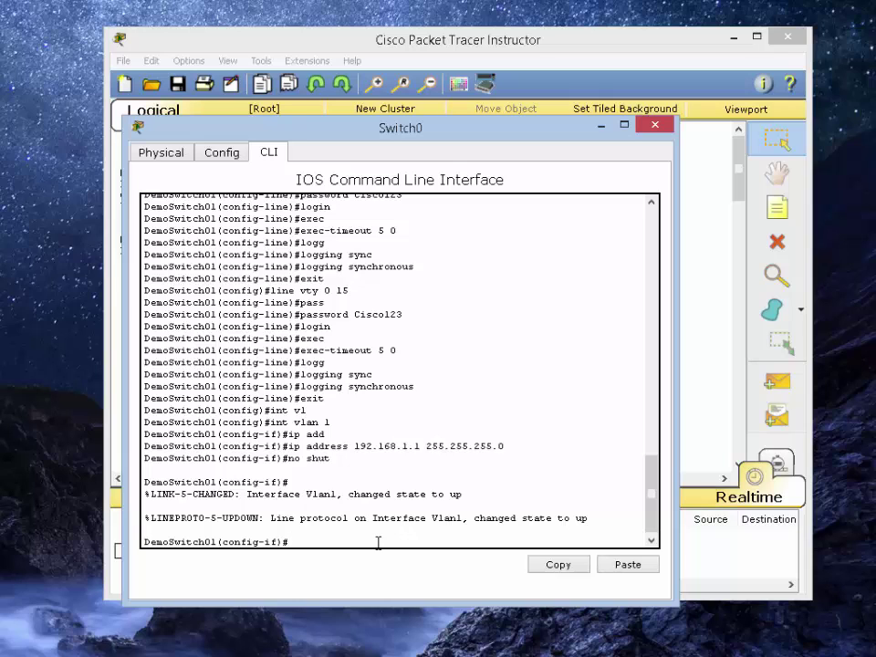
{"action": "type", "text": "exit"}
{"action": "key", "text": "Return"}
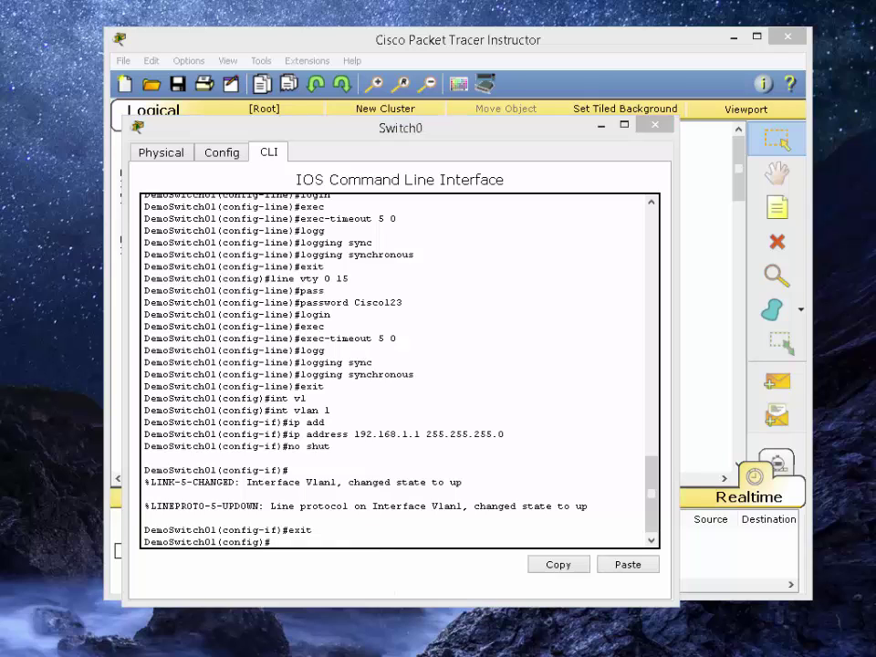
Select interface range fa0/1-24 and assign the ports to access VLAN 1
{"action": "left_click", "coordinate": [384, 533]}
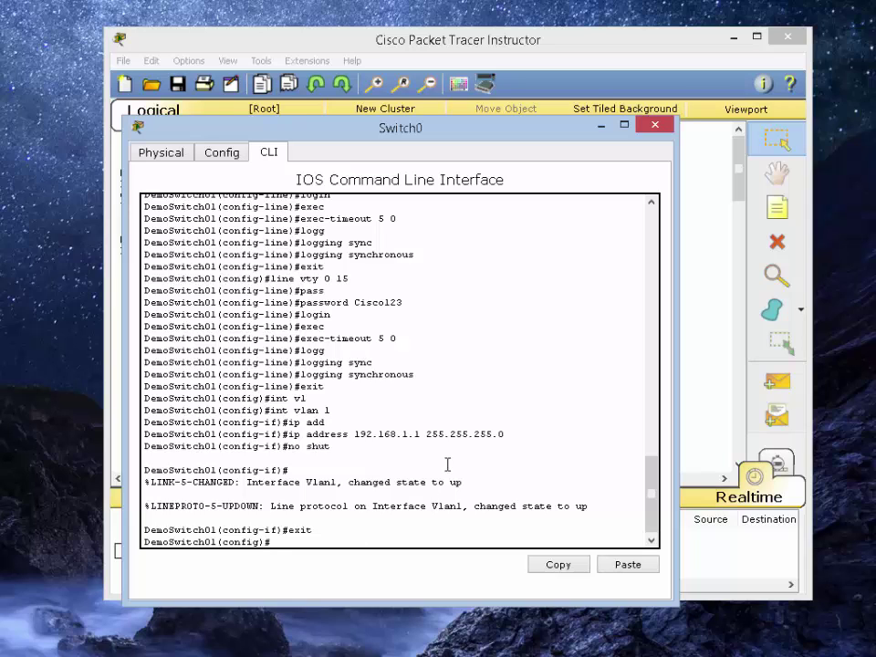
{"action": "type", "text": "int rang"}
{"action": "key", "text": "Tab"}
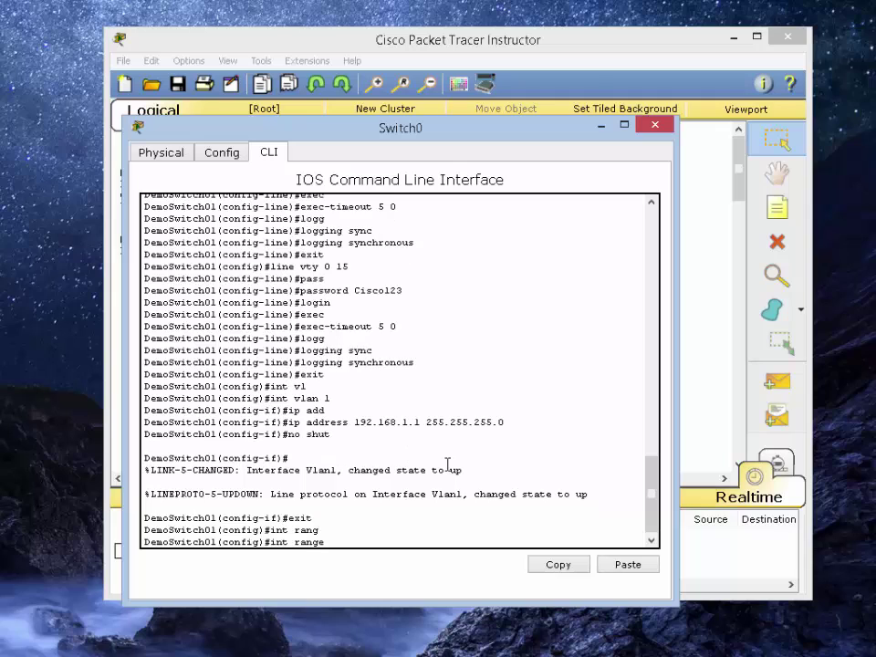
{"action": "type", "text": "fa0/1-24"}
{"action": "key", "text": "Return"}
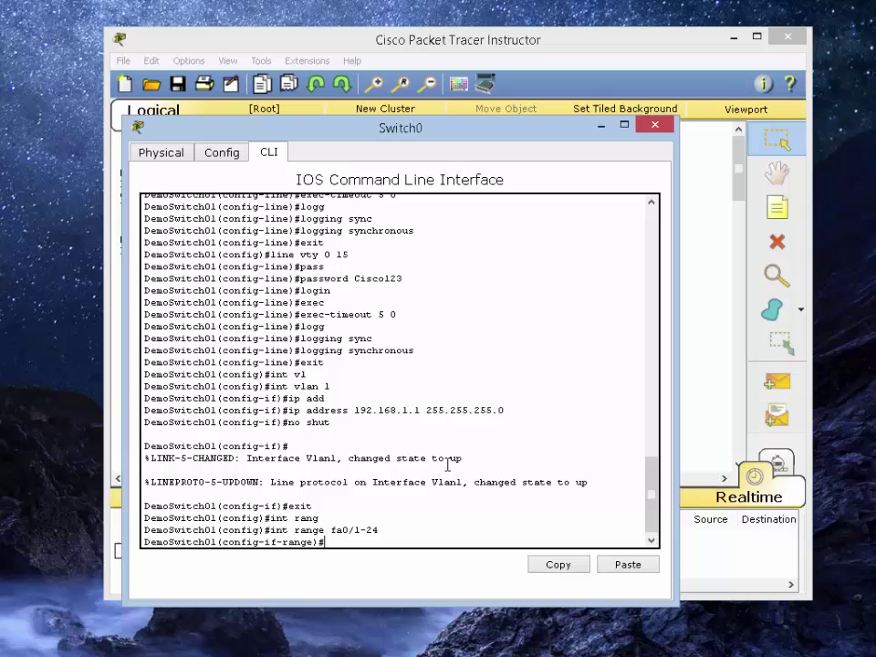
{"action": "type", "text": "swi"}
{"action": "key", "text": "Tab"}
{"action": "type", "text": "acc"}
{"action": "key", "text": "Tab"}
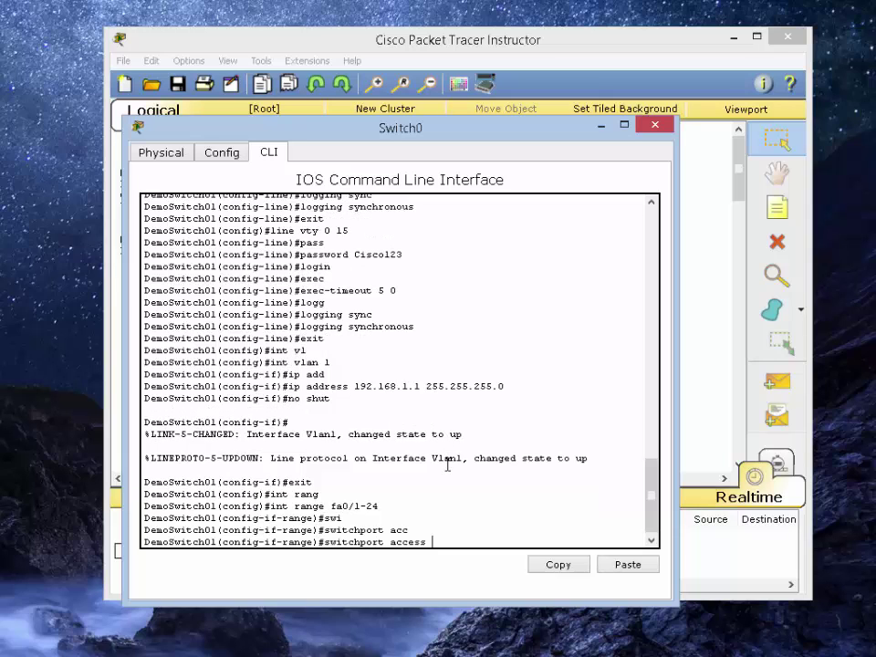
{"action": "type", "text": "v"}
{"action": "key", "text": "Tab"}
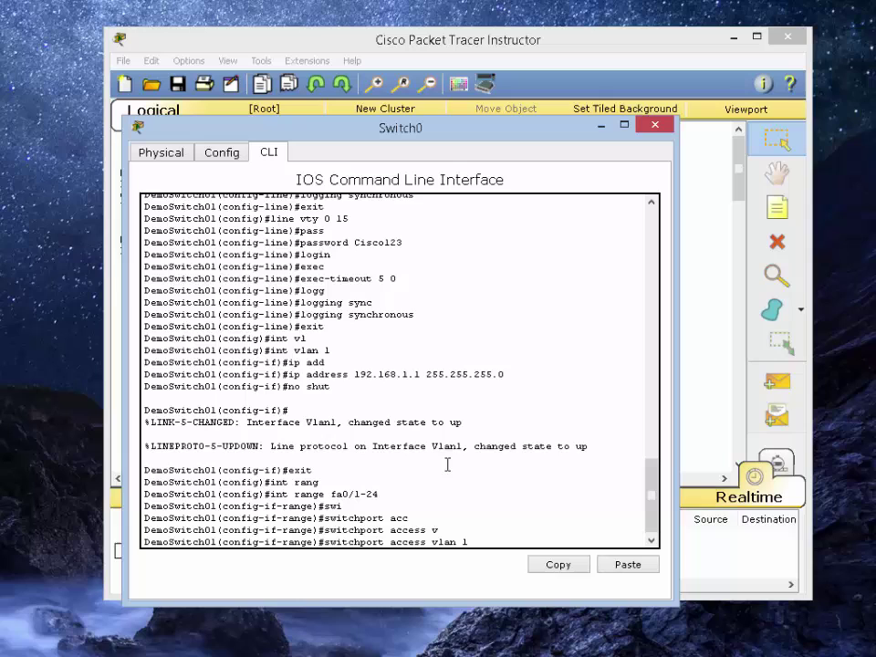
{"action": "type", "text": "1"}
{"action": "key", "text": "Return"}
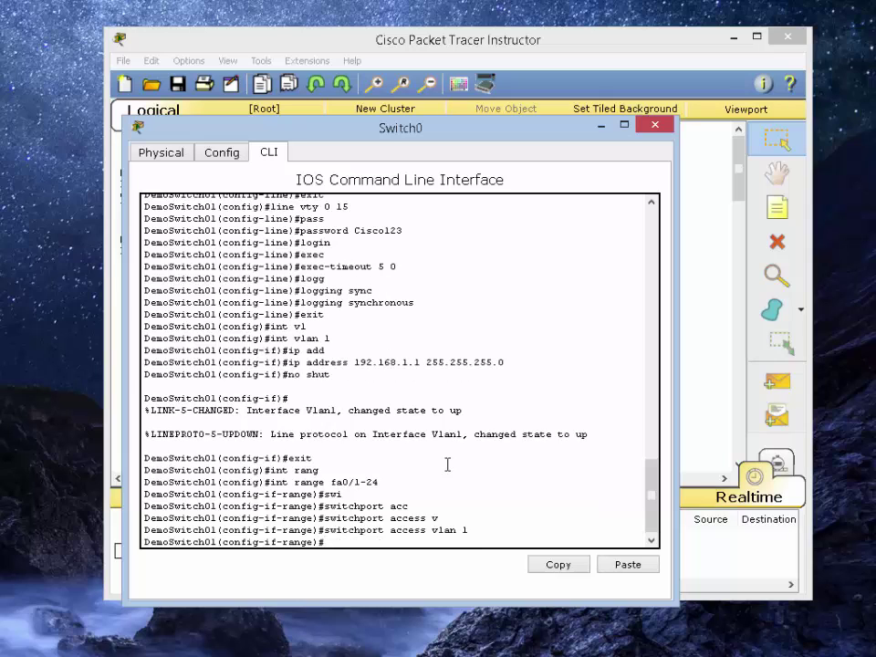
Set the ports to switchport mode access, enable them with no shut, and end
{"action": "type", "text": "swi"}
{"action": "key", "text": "Tab"}
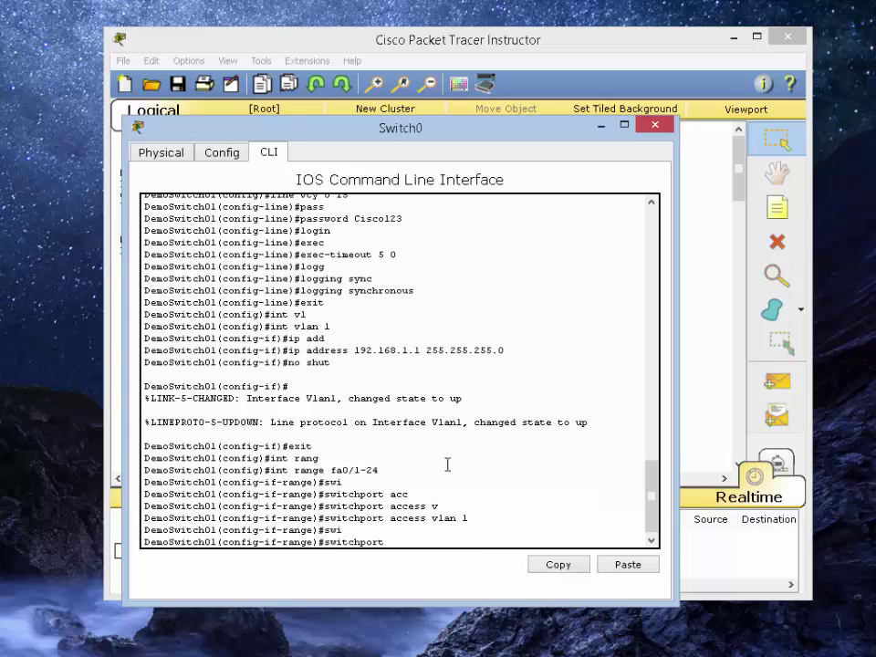
{"action": "type", "text": "mode"}
{"action": "key", "text": "Tab"}
{"action": "type", "text": "acc"}
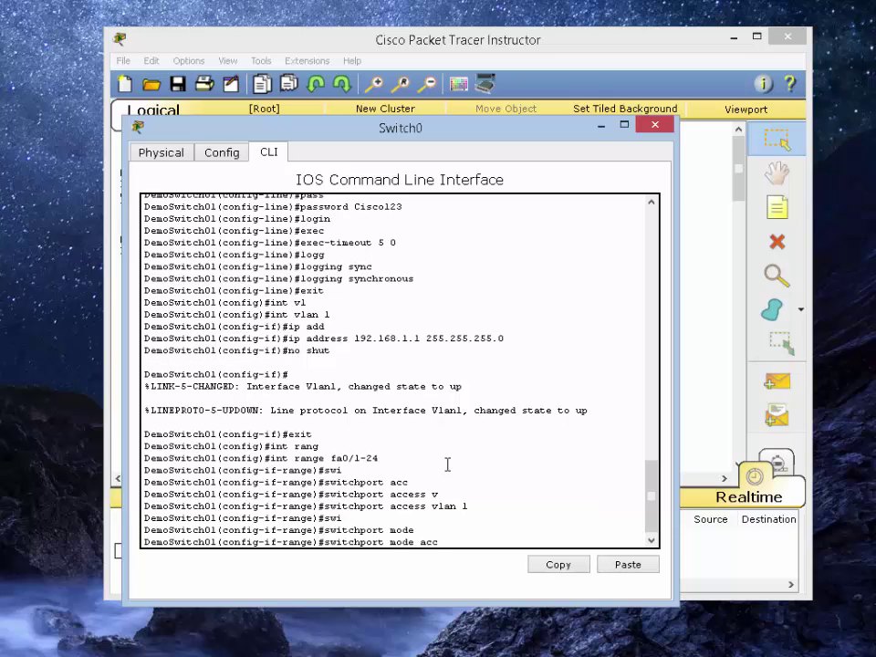
{"action": "key", "text": "Tab"}
{"action": "key", "text": "Return"}
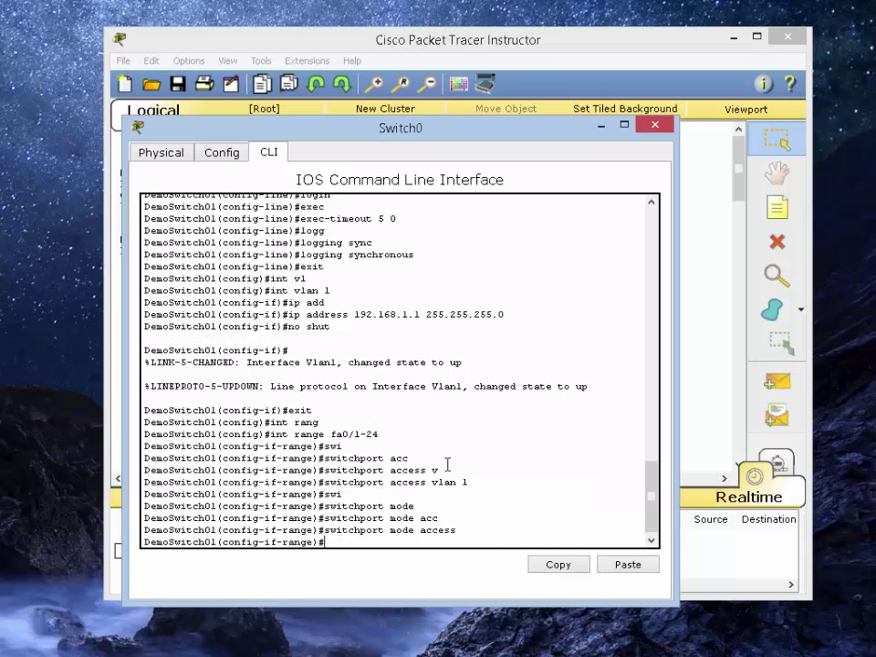
{"action": "type", "text": "no shut"}
{"action": "key", "text": "Return"}
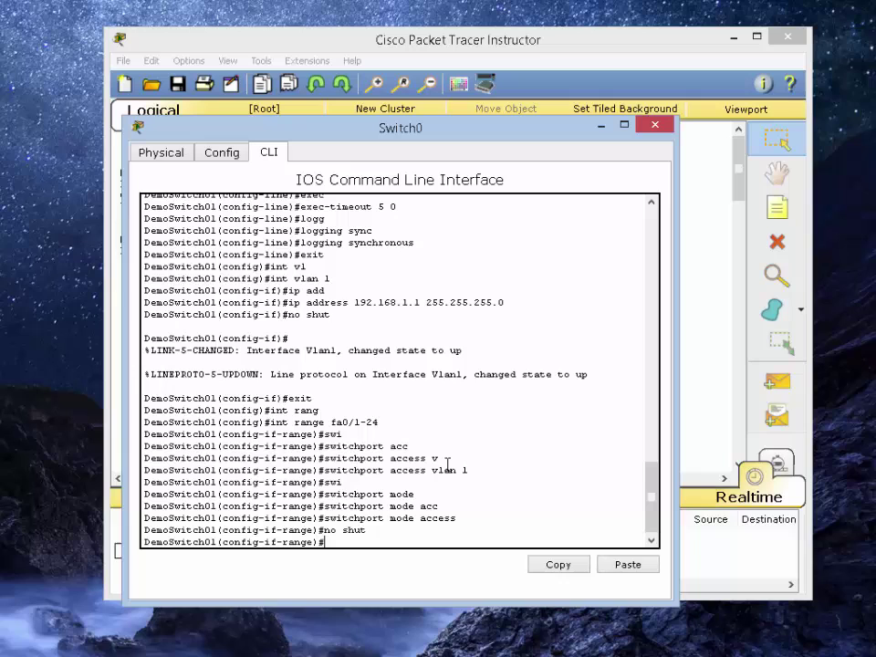
{"action": "type", "text": "end"}
{"action": "key", "text": "Return"}
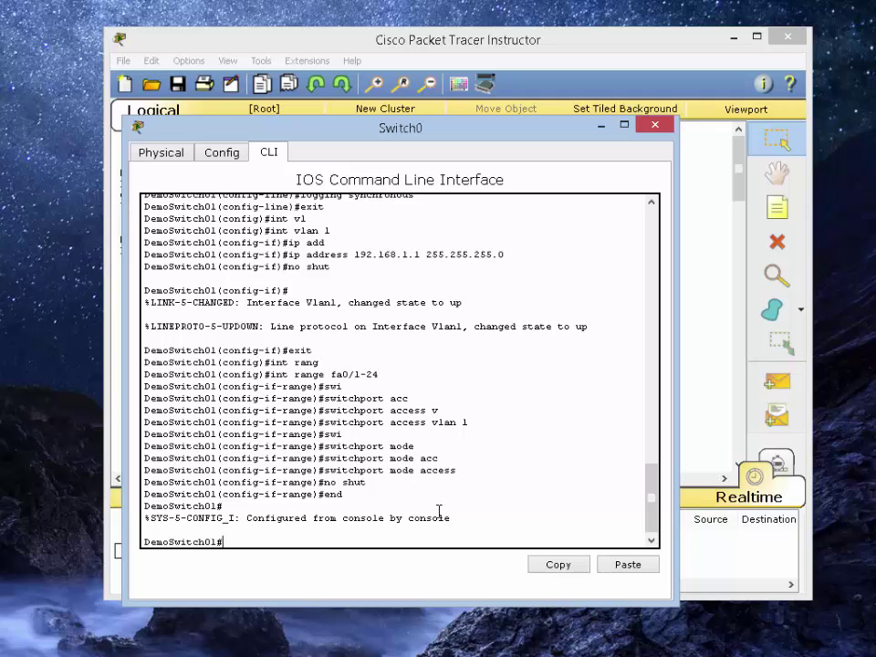
Run show run and page through DemoSwitch01's full running configuration to the end
{"action": "type", "text": "show run"}
{"action": "key", "text": "Return"}
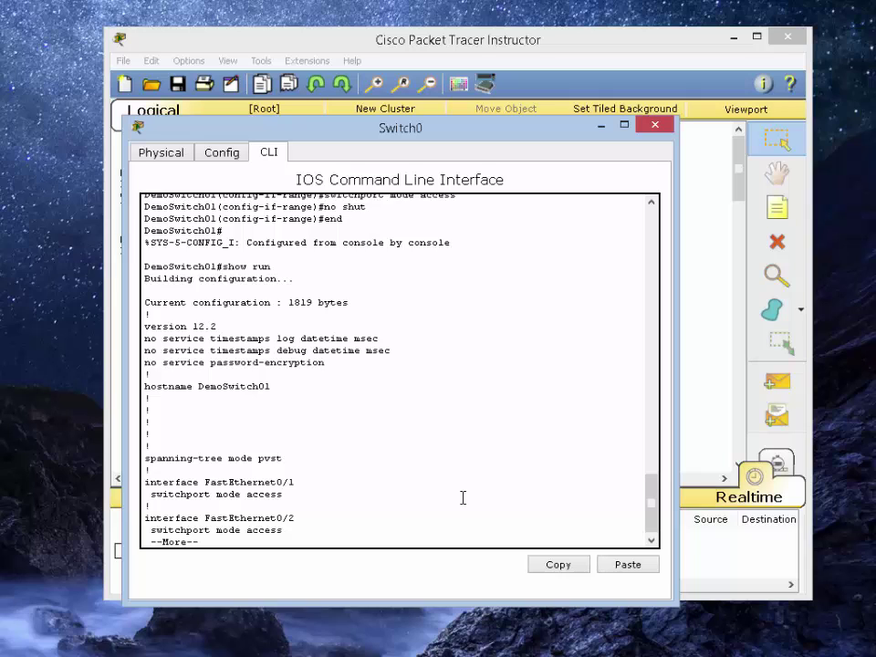
{"action": "key", "text": "space"}
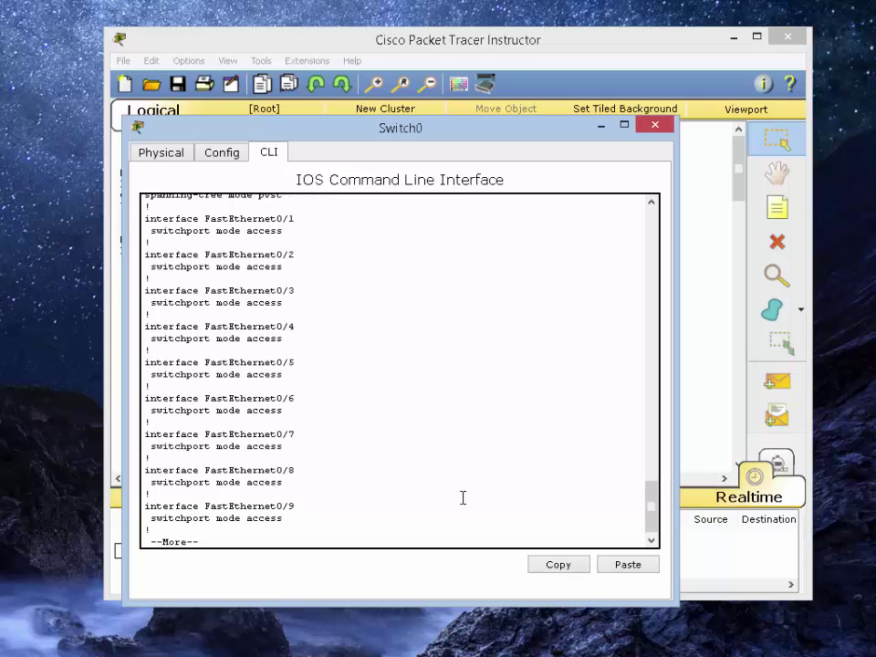
{"action": "key", "text": "space"}
{"action": "key", "text": "space"}
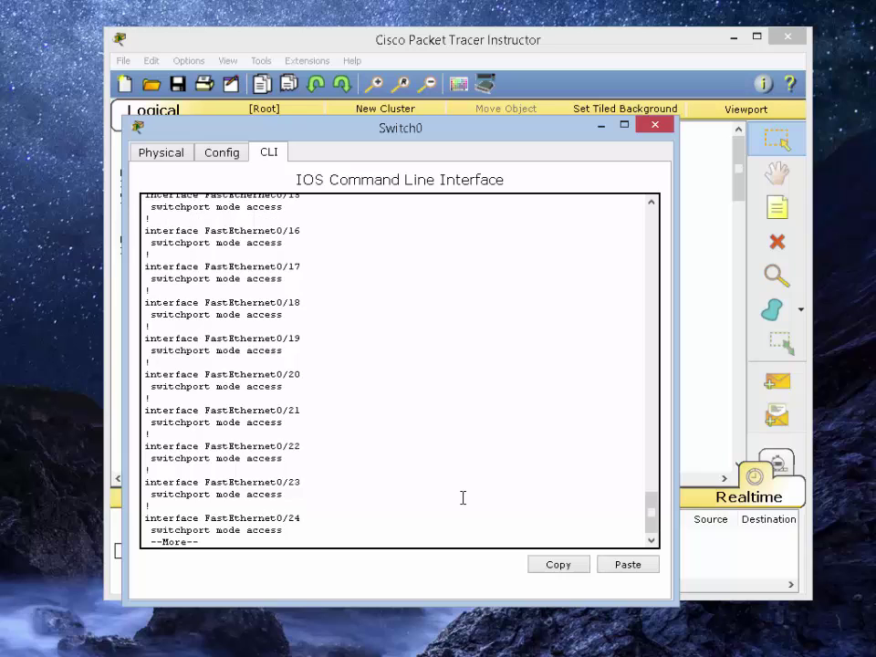
{"action": "key", "text": "space"}
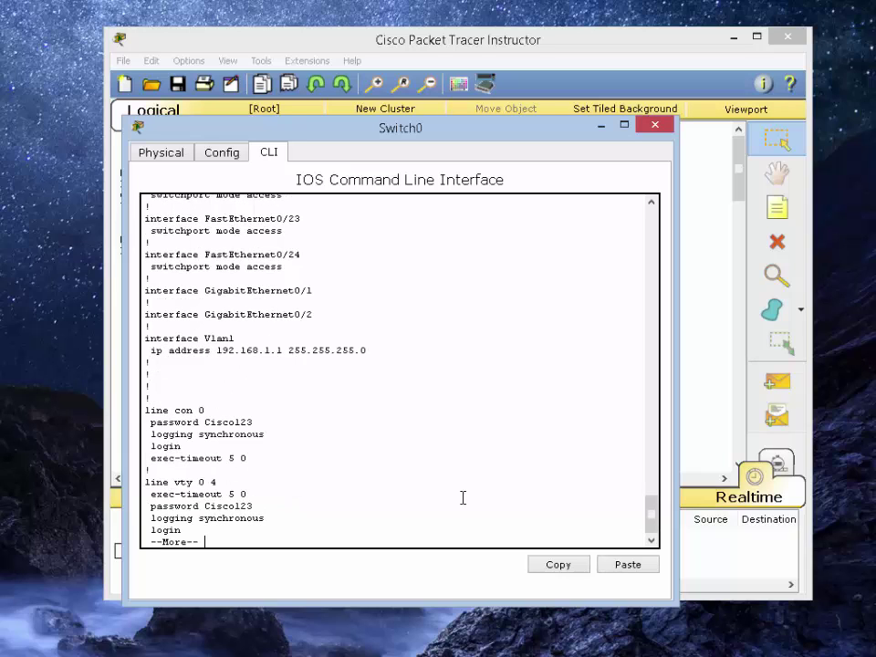
{"action": "key", "text": "space"}
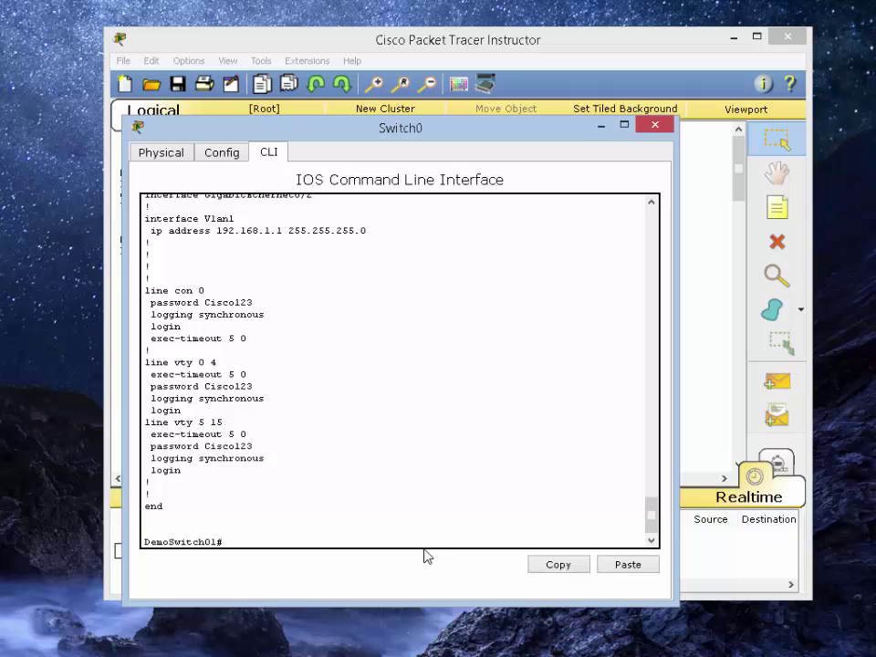
Close the switch window and give PC0 static IP 192.168.1.10 with mask 255.255.255.0
{"action": "left_click", "coordinate": [655, 126]}
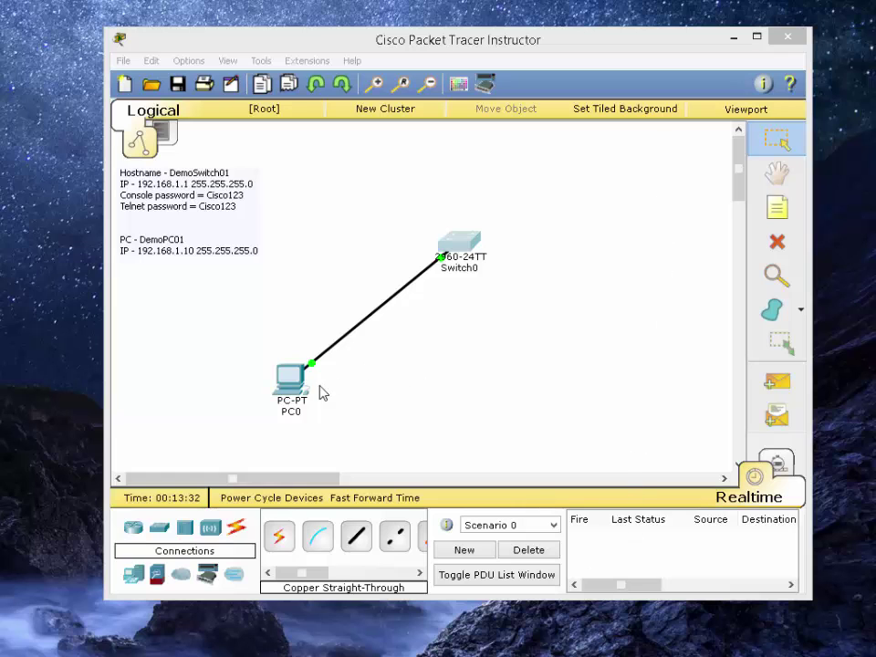
{"action": "left_click", "coordinate": [291, 376]}
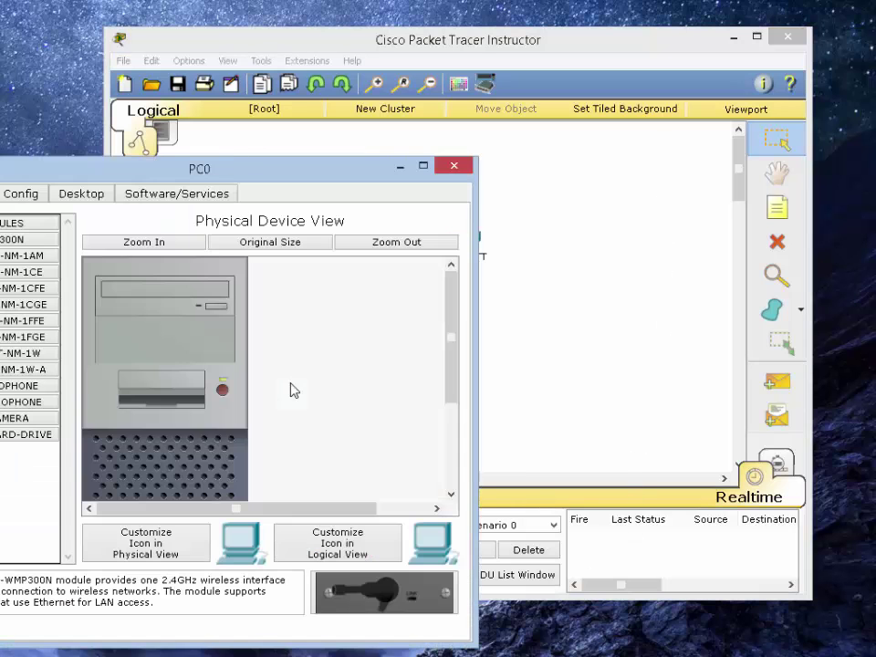
{"action": "left_click", "coordinate": [81, 193]}
{"action": "left_click_drag", "start_coordinate": [202, 164], "coordinate": [392, 144]}
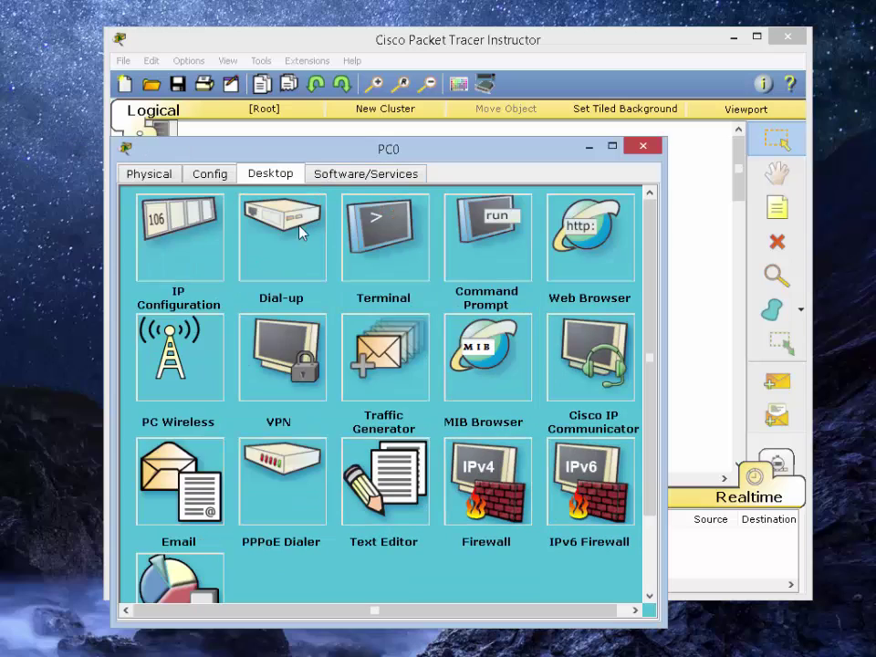
{"action": "left_click", "coordinate": [165, 234]}
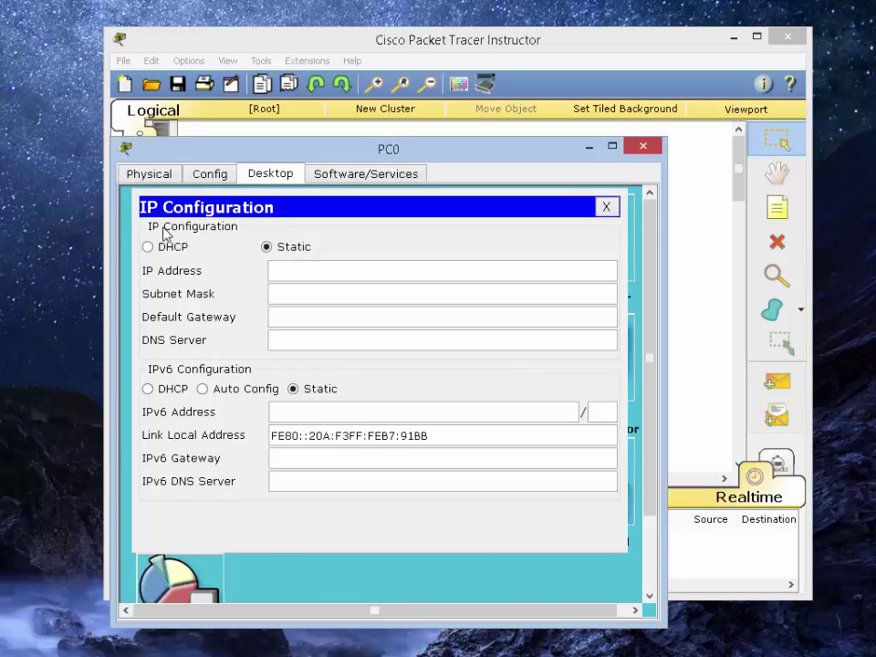
{"action": "left_click", "coordinate": [173, 247]}
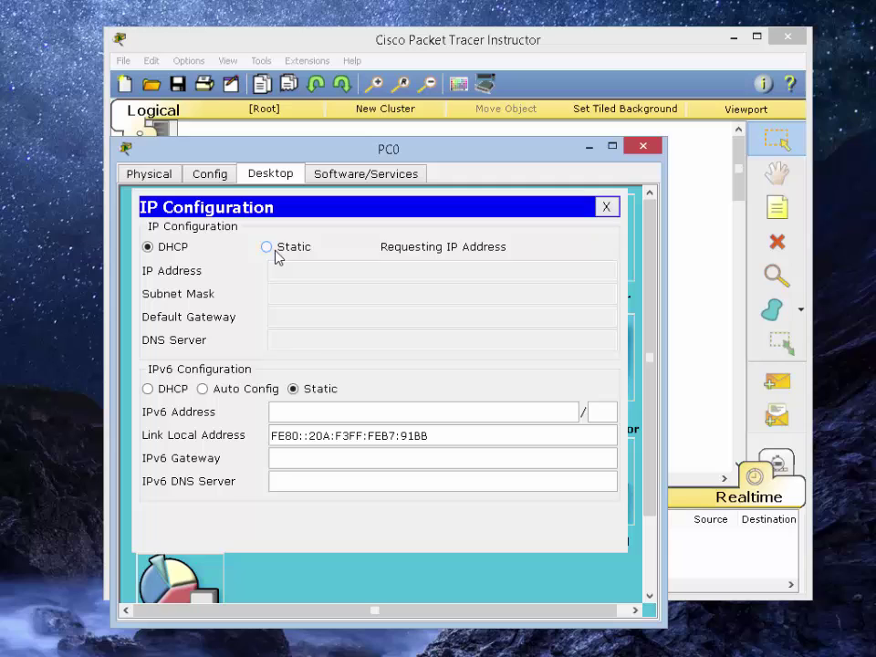
{"action": "left_click", "coordinate": [271, 247]}
{"action": "left_click", "coordinate": [376, 270]}
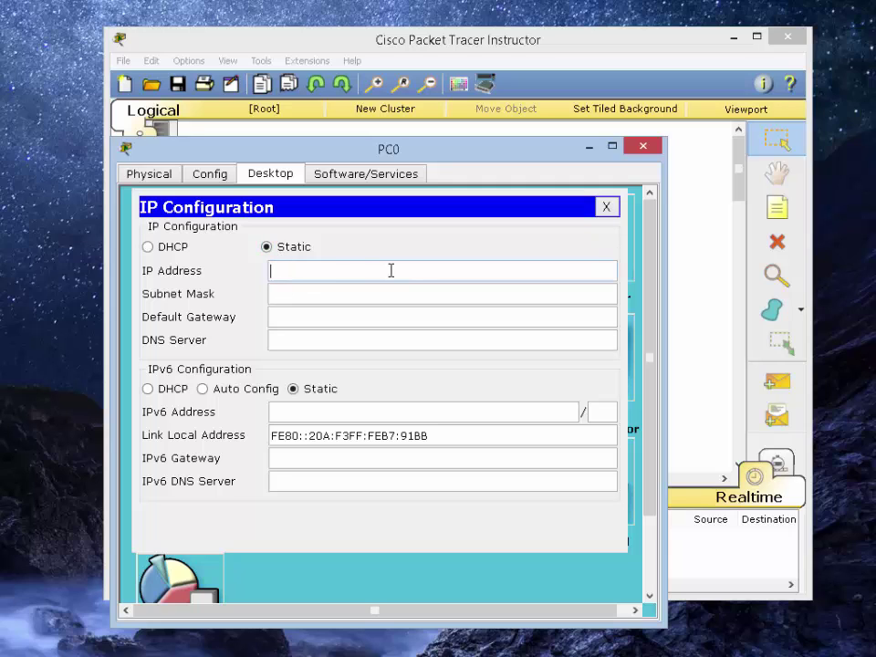
{"action": "type", "text": "192.168.1.10"}
{"action": "left_click", "coordinate": [346, 292]}
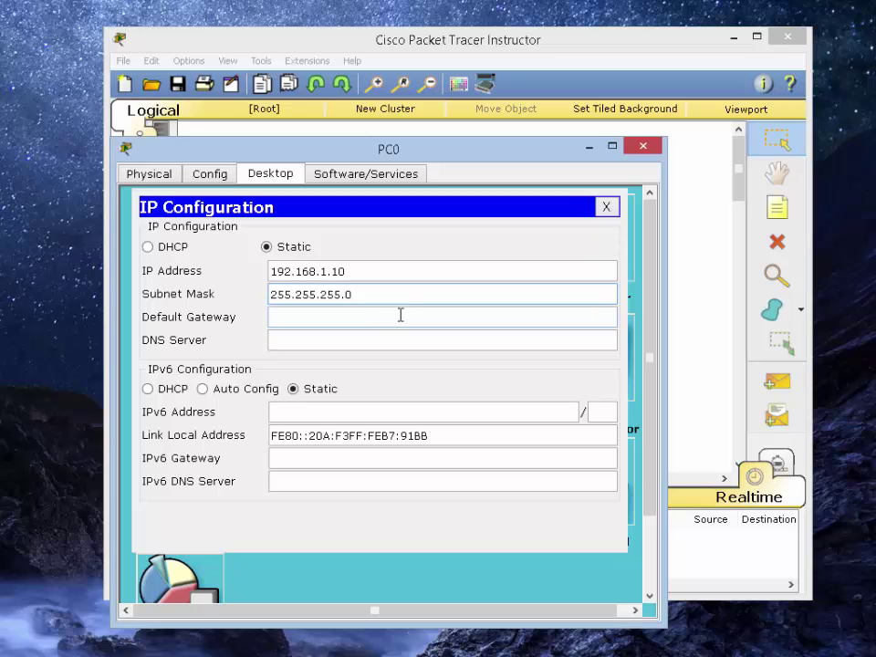
{"action": "left_click", "coordinate": [349, 340]}
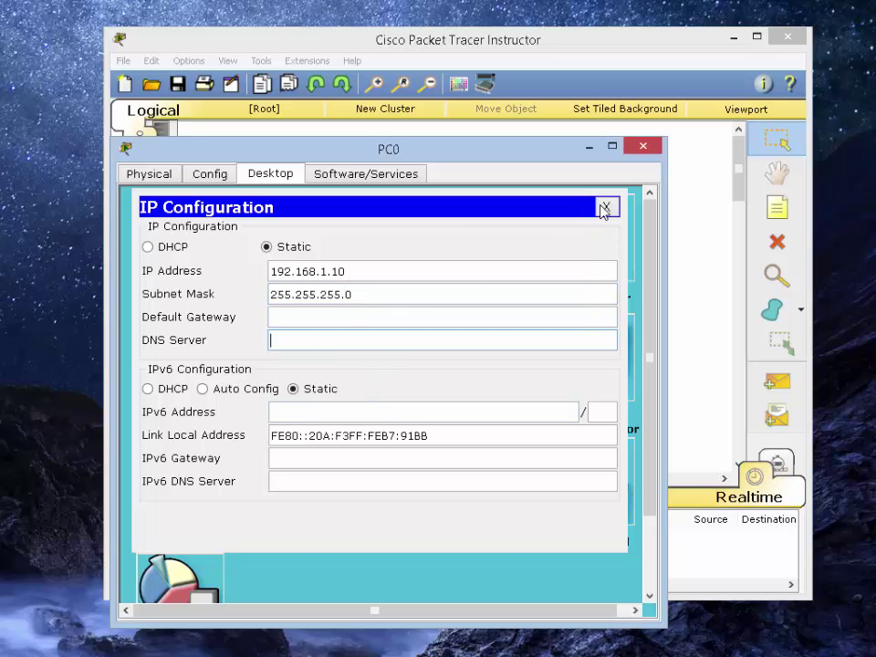
{"action": "left_click", "coordinate": [606, 206]}
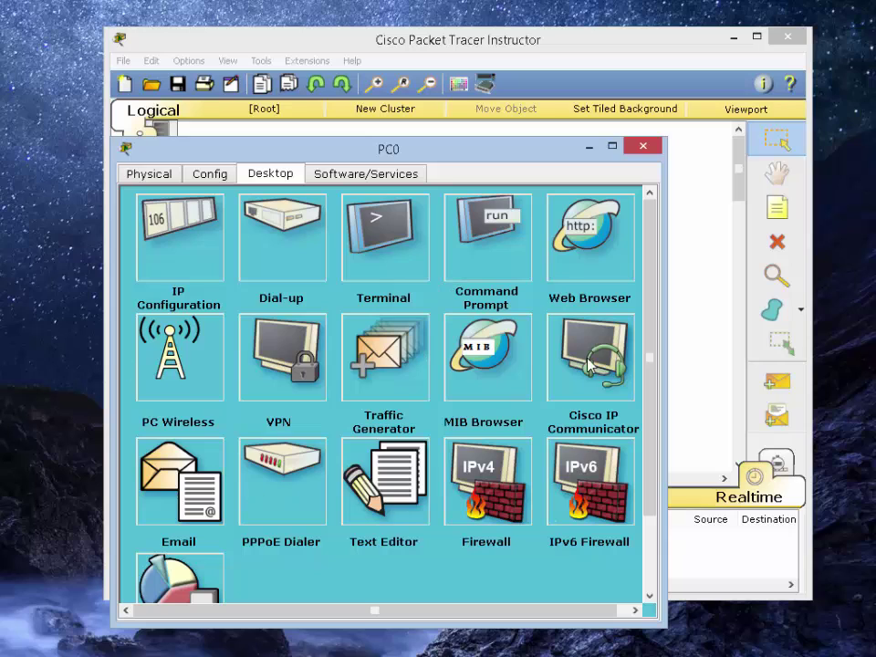
From PC0's Command Prompt, ping 192.168.1.1 and get 4 of 4 replies
{"action": "left_click", "coordinate": [494, 274]}
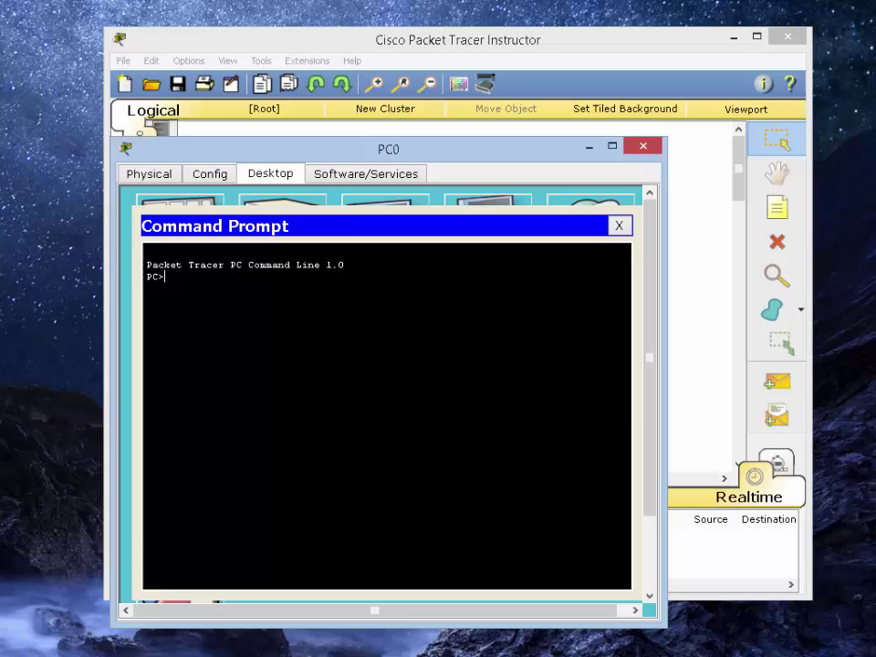
{"action": "key", "text": "Return"}
{"action": "key", "text": "Return"}
{"action": "key", "text": "Return"}
{"action": "key", "text": "Return"}
{"action": "key", "text": "Return"}
{"action": "key", "text": "Return"}
{"action": "key", "text": "Return"}
{"action": "key", "text": "Return"}
{"action": "key", "text": "Return"}
{"action": "key", "text": "Return"}
{"action": "key", "text": "Return"}
{"action": "key", "text": "Return"}
{"action": "key", "text": "Return"}
{"action": "key", "text": "Return"}
{"action": "key", "text": "Return"}
{"action": "key", "text": "Return"}
{"action": "key", "text": "Return"}
{"action": "key", "text": "Return"}
{"action": "key", "text": "Return"}
{"action": "key", "text": "Return"}
{"action": "left_click", "coordinate": [166, 548]}
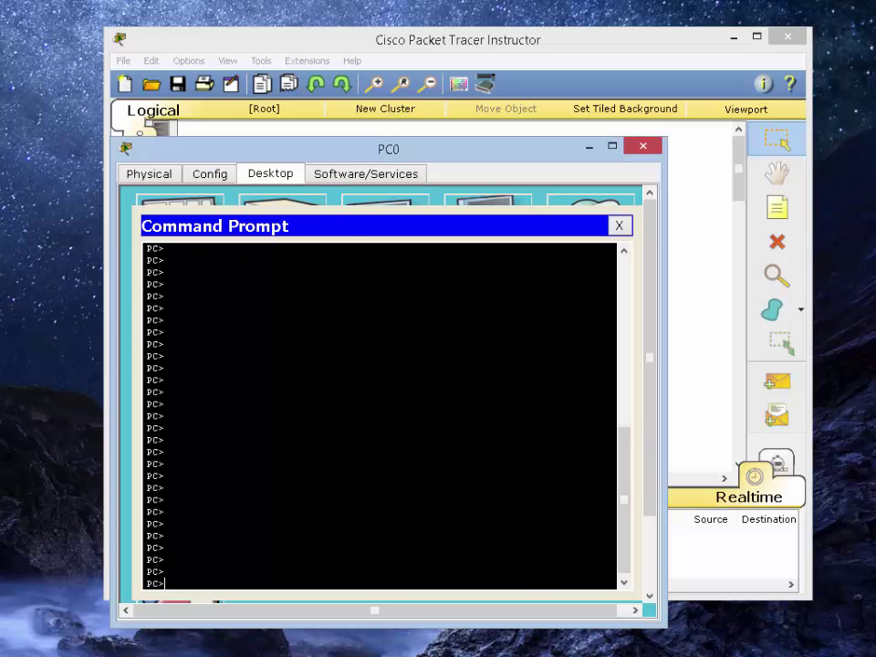
{"action": "type", "text": "ping 192.168.1.1"}
{"action": "key", "text": "Return"}
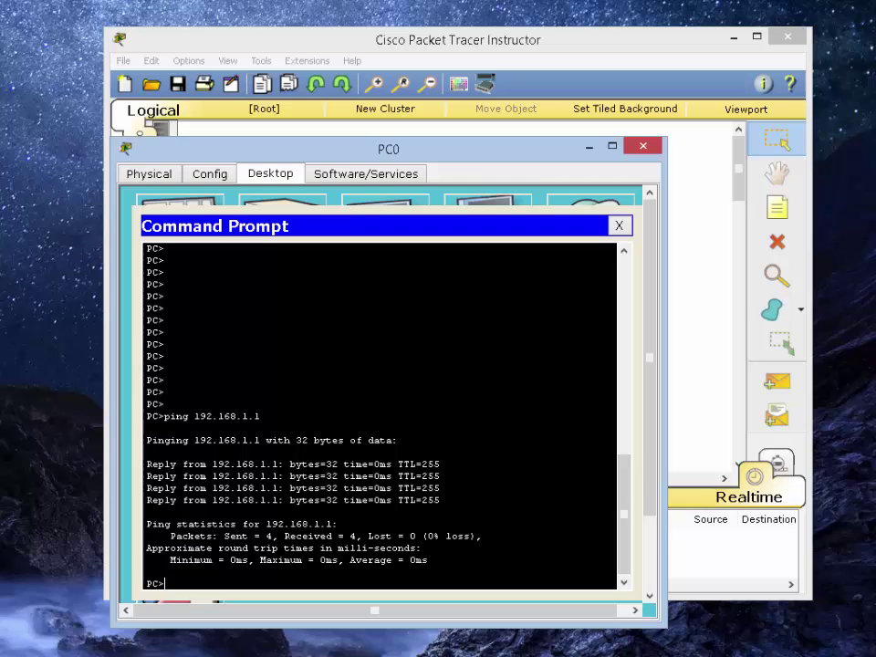
Telnet to 192.168.1.1, log in with the vty password, and try en, which is refused
{"action": "type", "text": "telnet 192.168.1.1"}
{"action": "key", "text": "Return"}
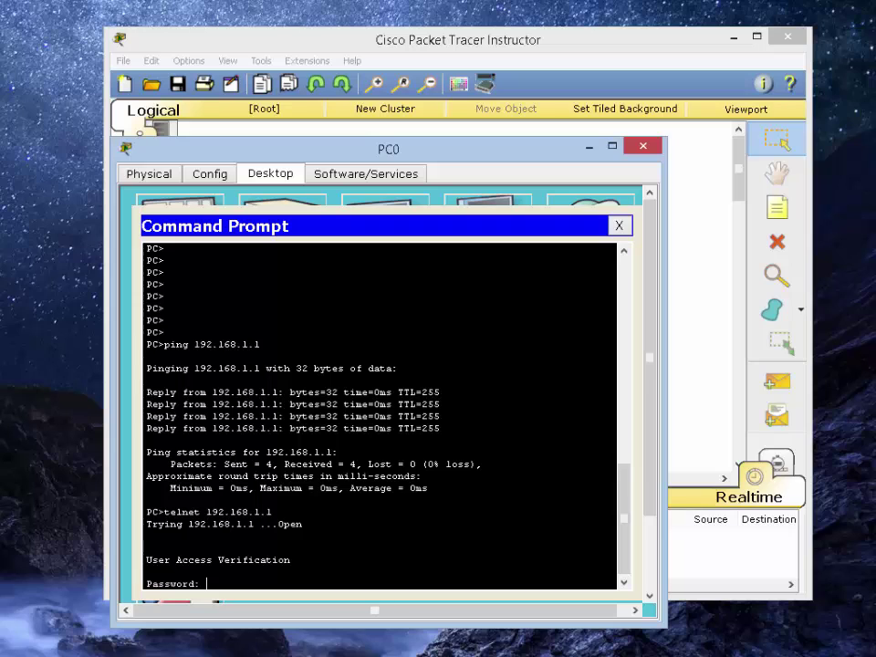
{"action": "key", "text": "Return"}
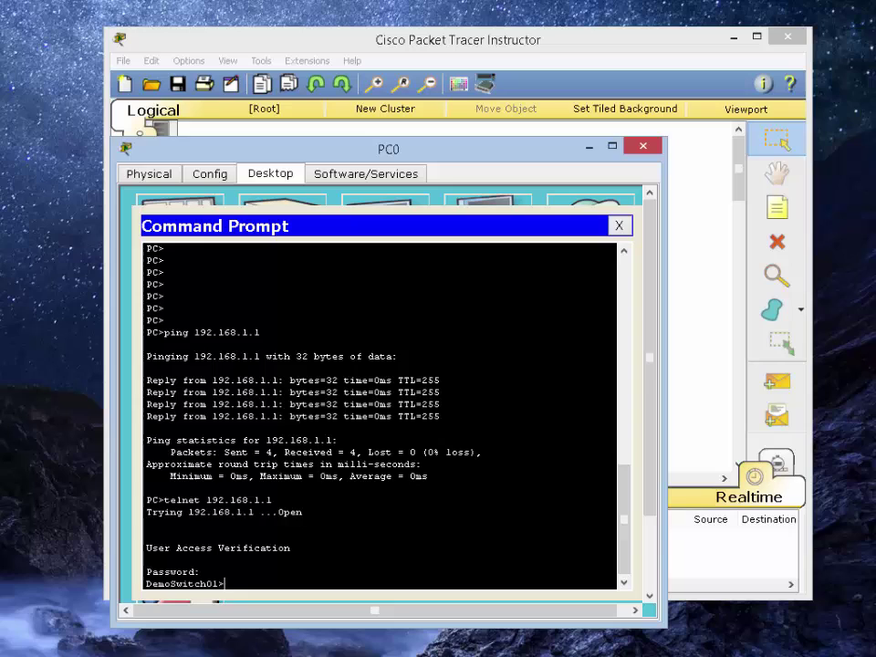
{"action": "type", "text": "en"}
{"action": "key", "text": "Return"}
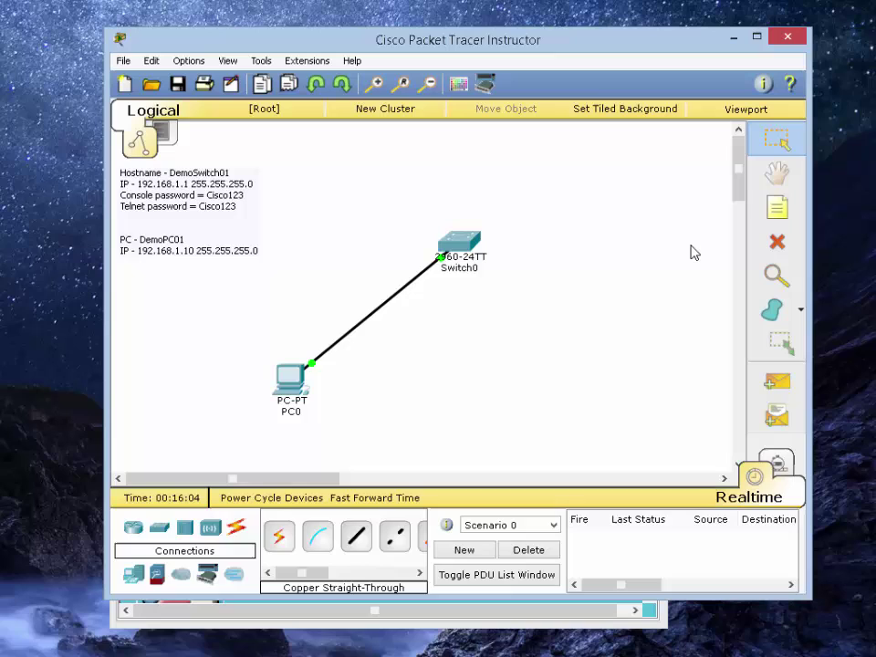
Enter global configuration mode on Switch0's CLI with config t
{"action": "left_click", "coordinate": [464, 257]}
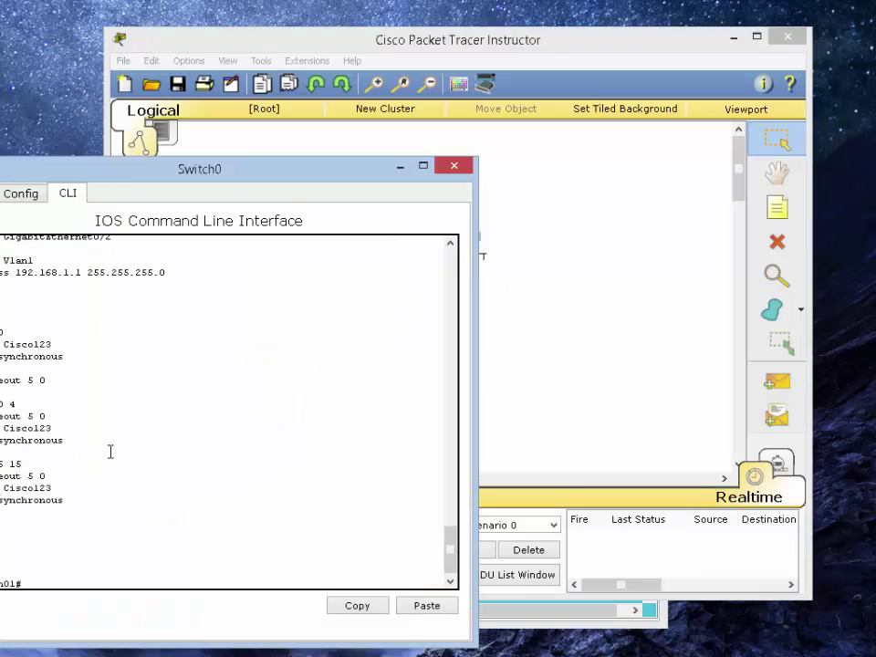
{"action": "type", "text": "config"}
{"action": "key", "text": "Return"}
{"action": "type", "text": "t"}
{"action": "key", "text": "Return"}
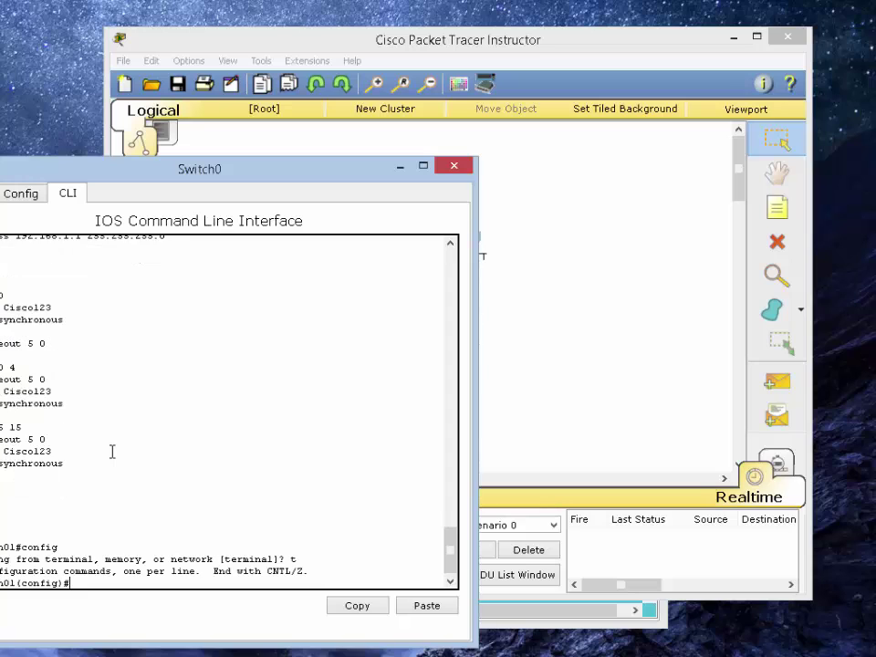
Set the switch's enable secret to the chosen password
{"action": "type", "text": "en"}
{"action": "key", "text": "Return"}
{"action": "type", "text": "en"}
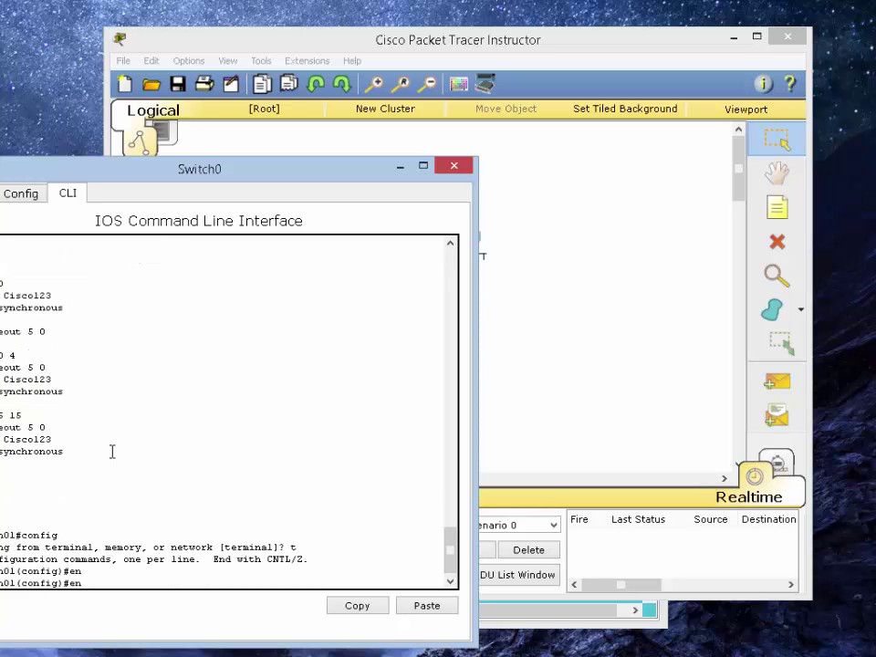
{"action": "type", "text": "ab"}
{"action": "key", "text": "Tab"}
{"action": "type", "text": "sec"}
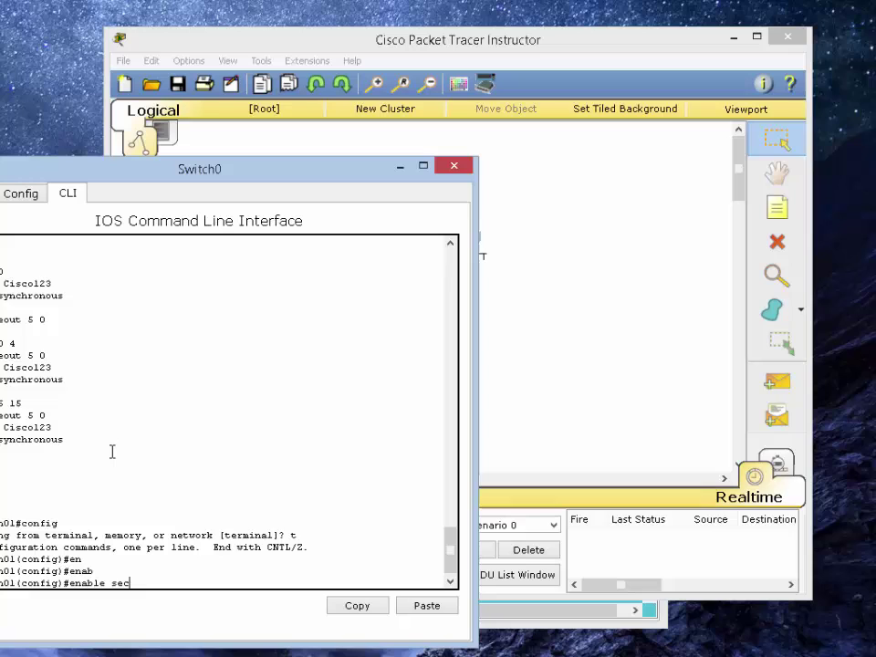
{"action": "key", "text": "Tab"}
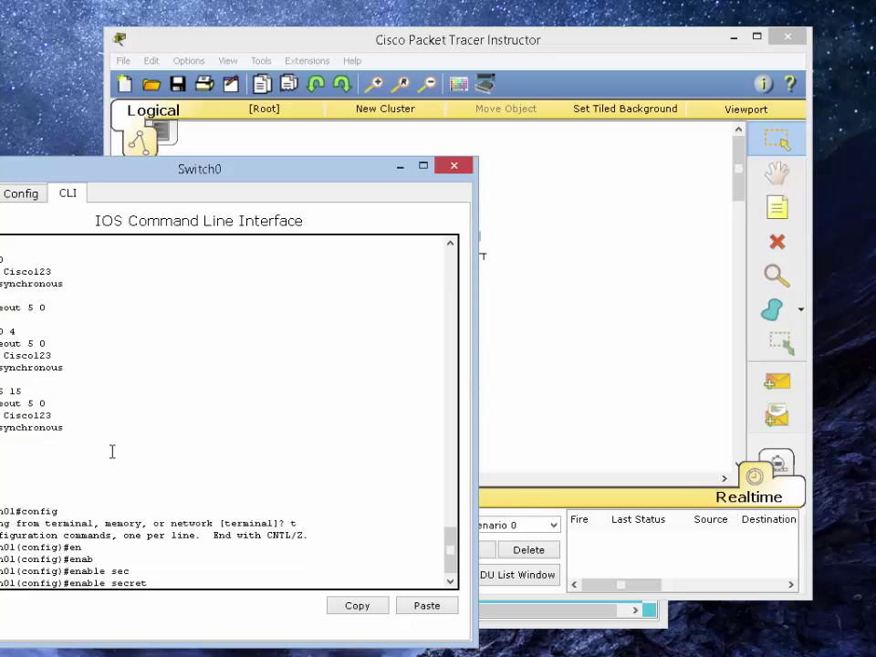
{"action": "type", "text": "Cisco123"}
{"action": "key", "text": "Return"}
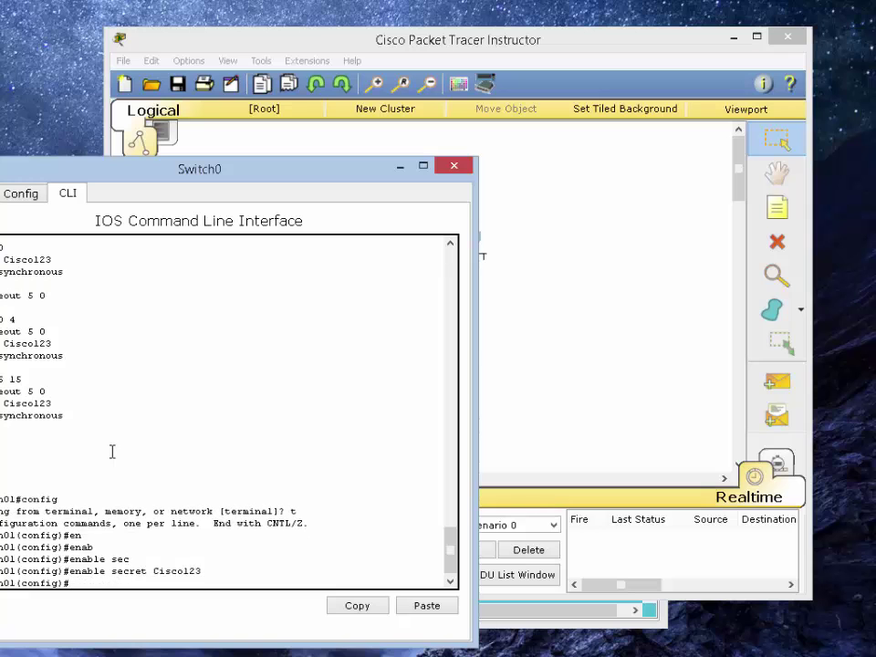
Return to privileged mode with end and close the Switch0 window
{"action": "type", "text": "end"}
{"action": "key", "text": "Return"}
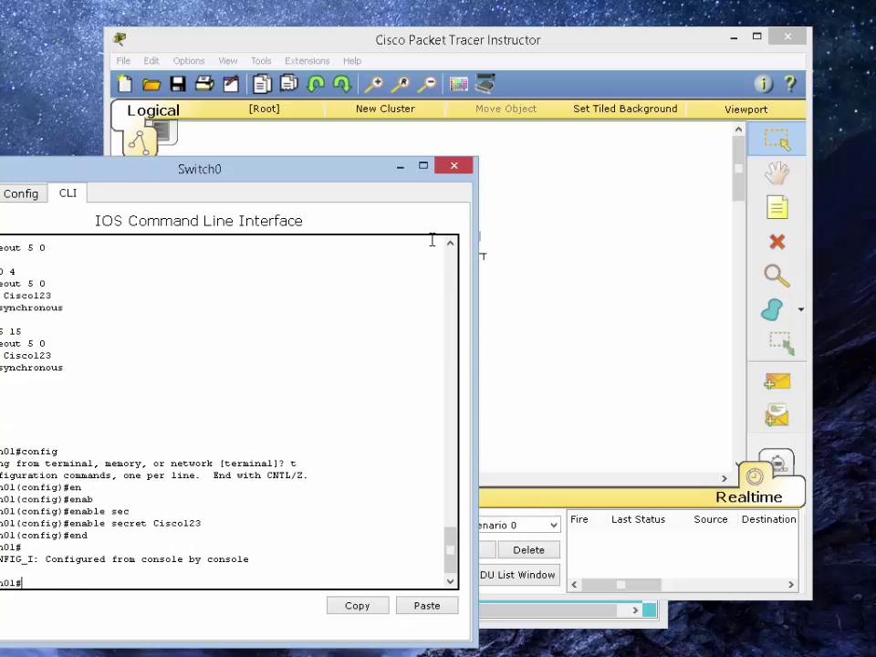
{"action": "left_click_drag", "start_coordinate": [294, 179], "coordinate": [466, 172]}
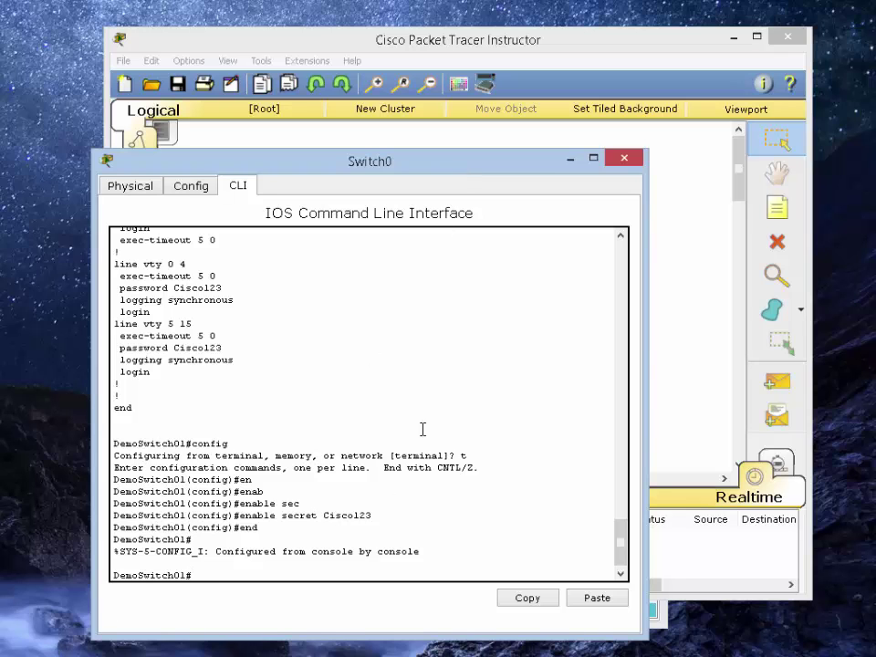
{"action": "left_click", "coordinate": [625, 158]}
In PC0's telnet session, enter privileged mode on DemoSwitch01 using the new enable secret
{"action": "left_click", "coordinate": [293, 397]}
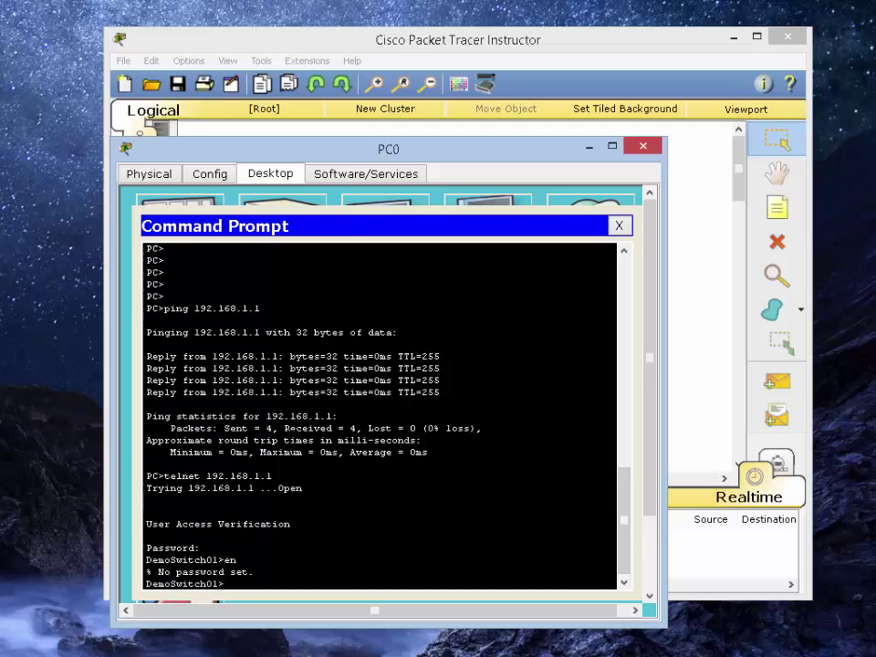
{"action": "key", "text": "Return"}
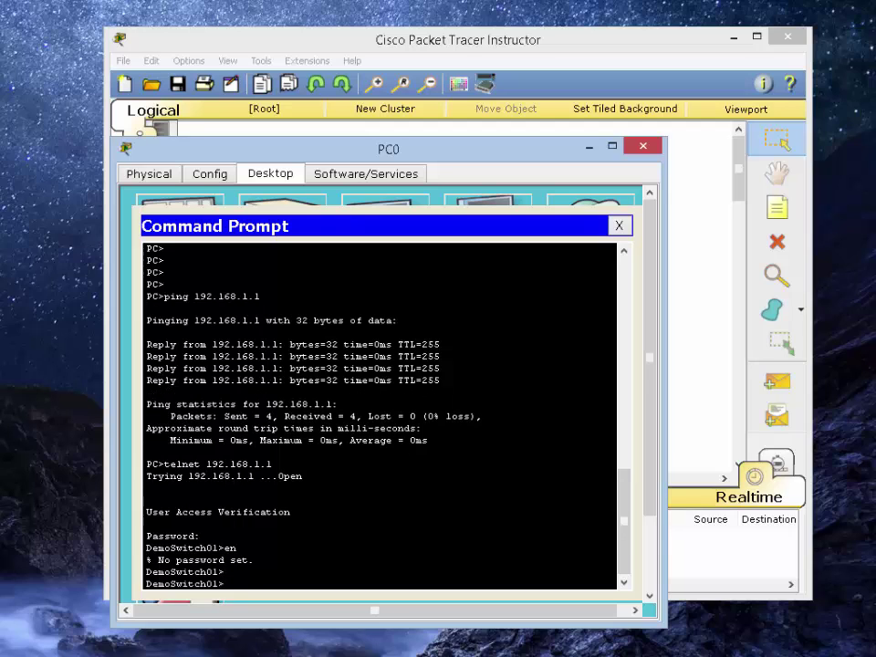
{"action": "type", "text": "en"}
{"action": "key", "text": "Return"}
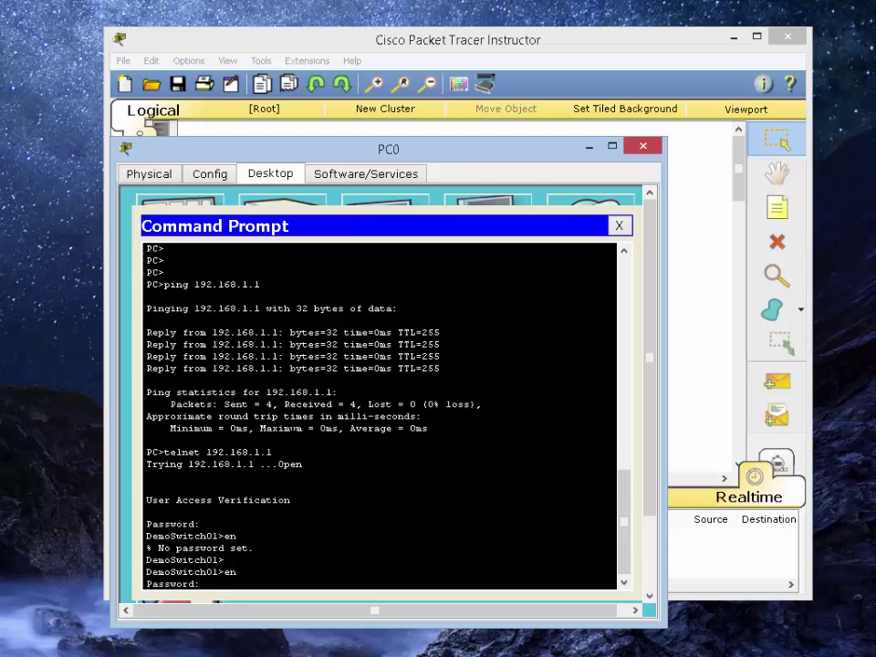
{"action": "key", "text": "Return"}
Page through the full show run output, then enter a ping to 192.168.1.10
{"action": "key", "text": "Return"}
{"action": "key", "text": "Return"}
{"action": "key", "text": "Return"}
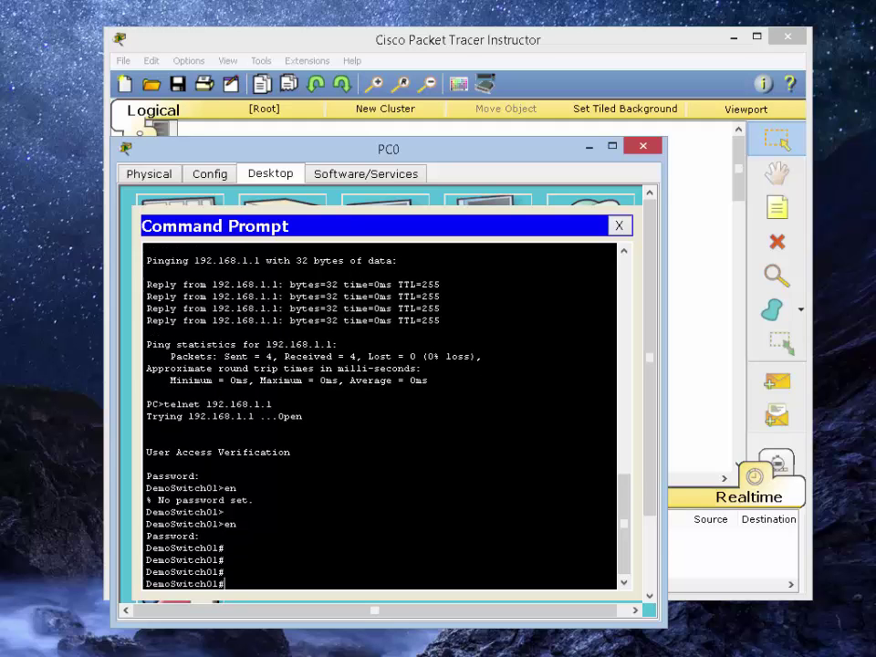
{"action": "type", "text": "show run"}
{"action": "key", "text": "Return"}
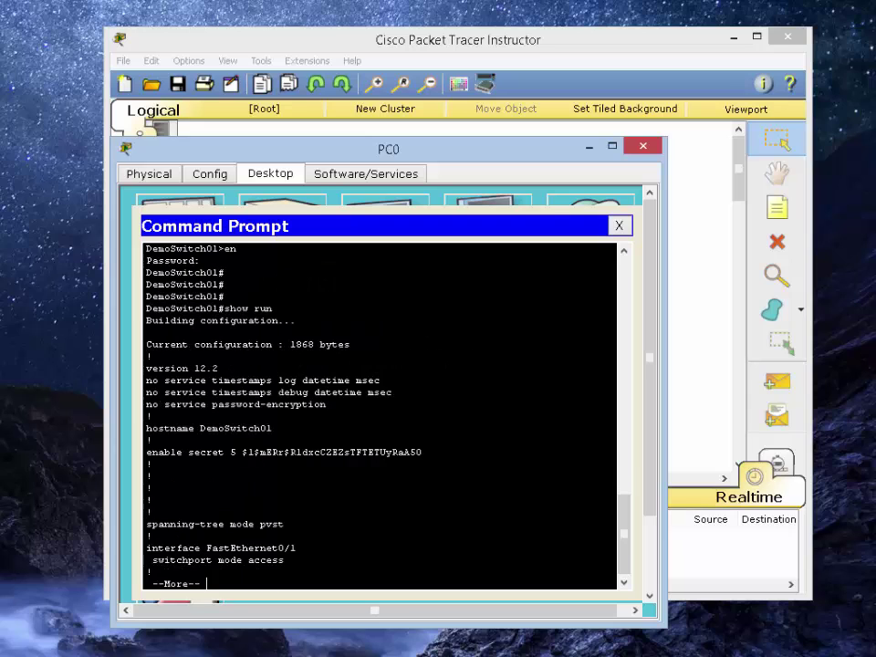
{"action": "key", "text": "space"}
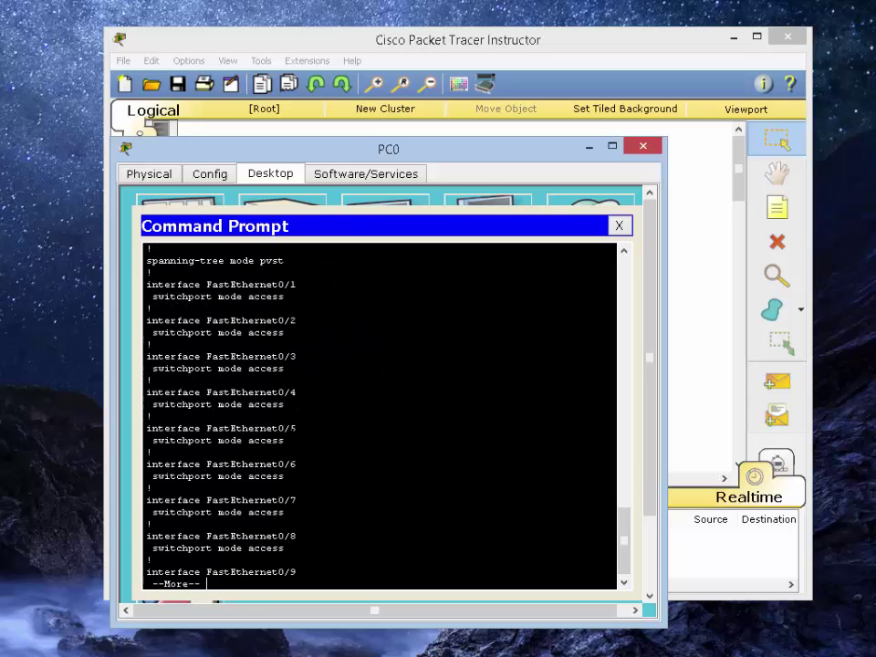
{"action": "key", "text": "space"}
{"action": "key", "text": "space"}
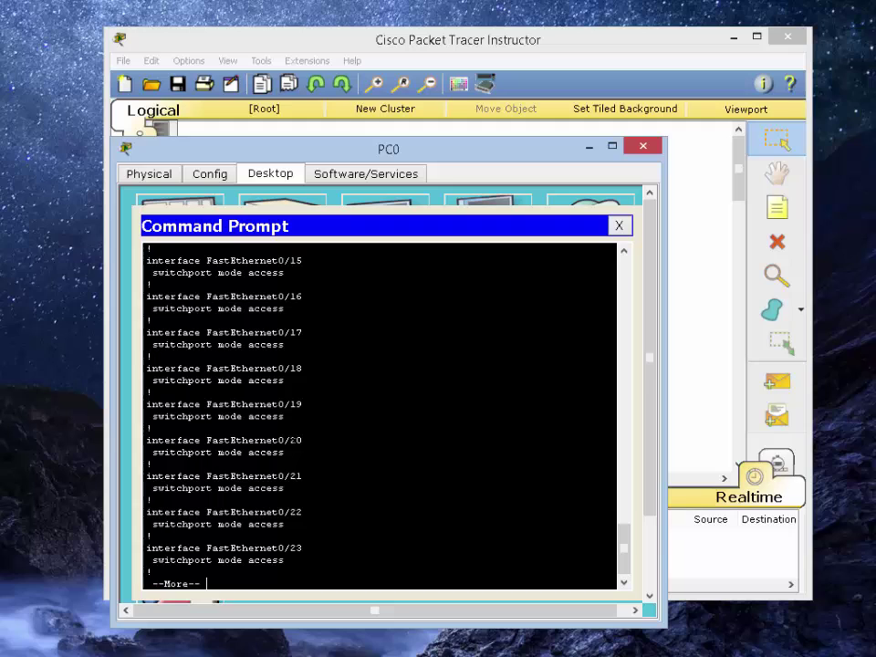
{"action": "key", "text": "space"}
{"action": "key", "text": "space"}
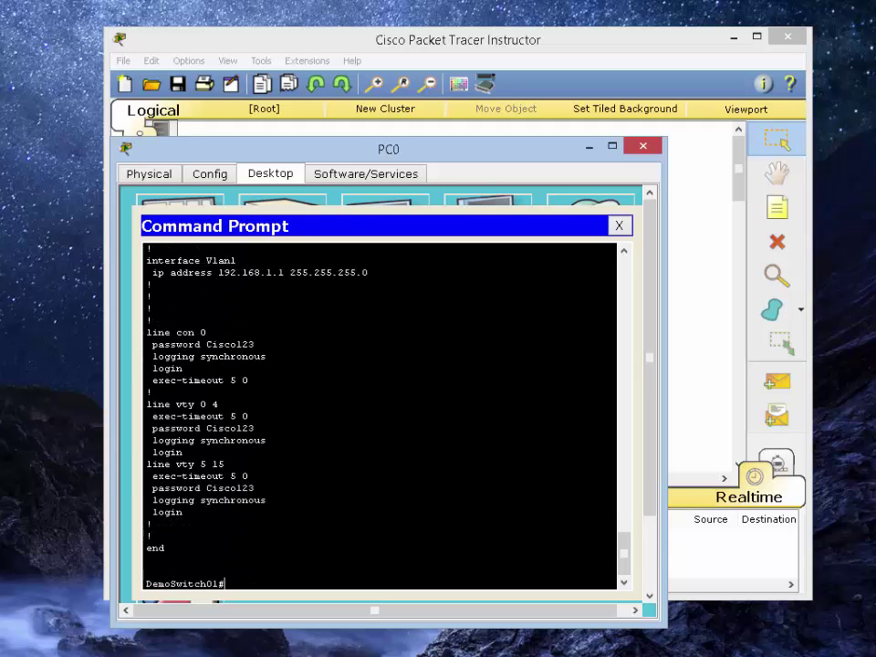
{"action": "type", "text": "ping 192.168.1.10"}
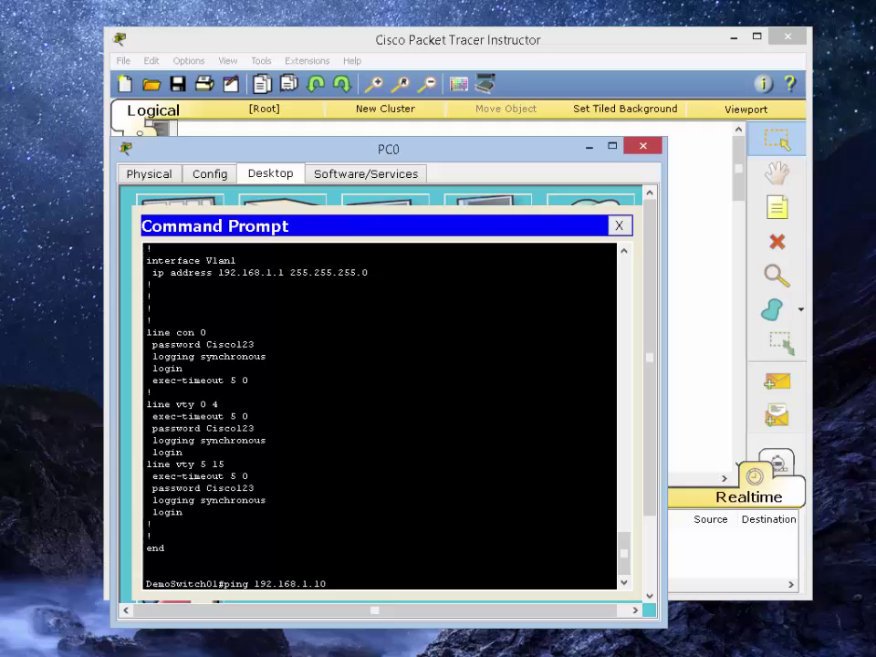
Ping PC0 at 192.168.1.10 from DemoSwitch01, getting 5/5 replies
{"action": "key", "text": "Return"}
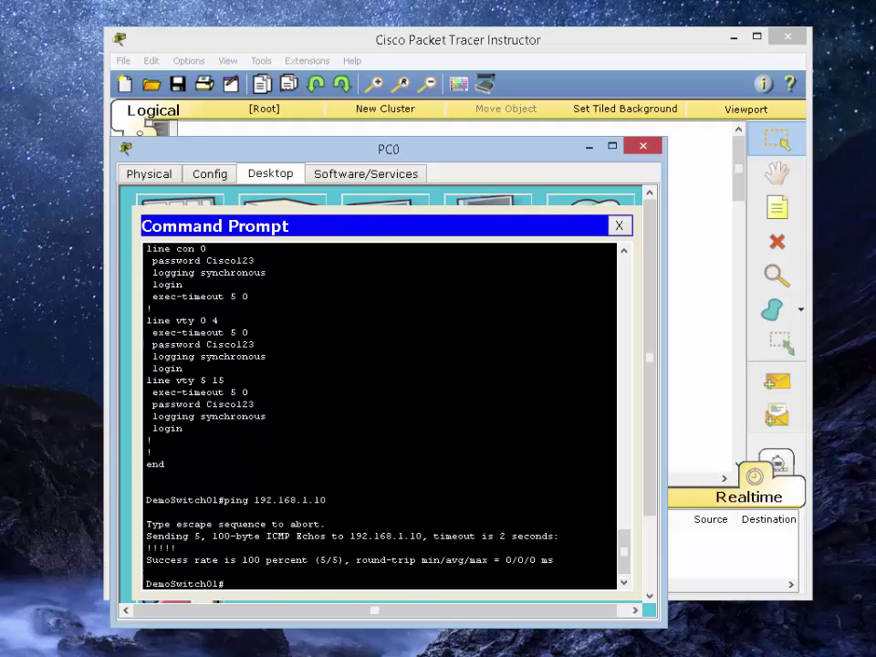